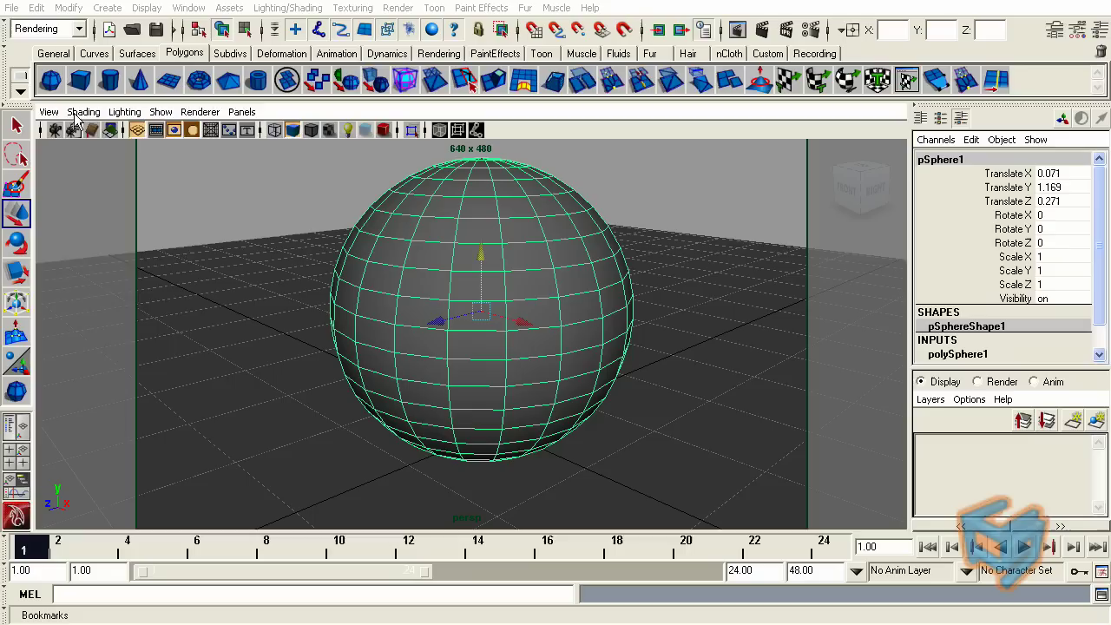
- Select the perspective camera and assign a Mip_grayball node as its mental ray environment shader
click(49, 111)
click(59, 137)
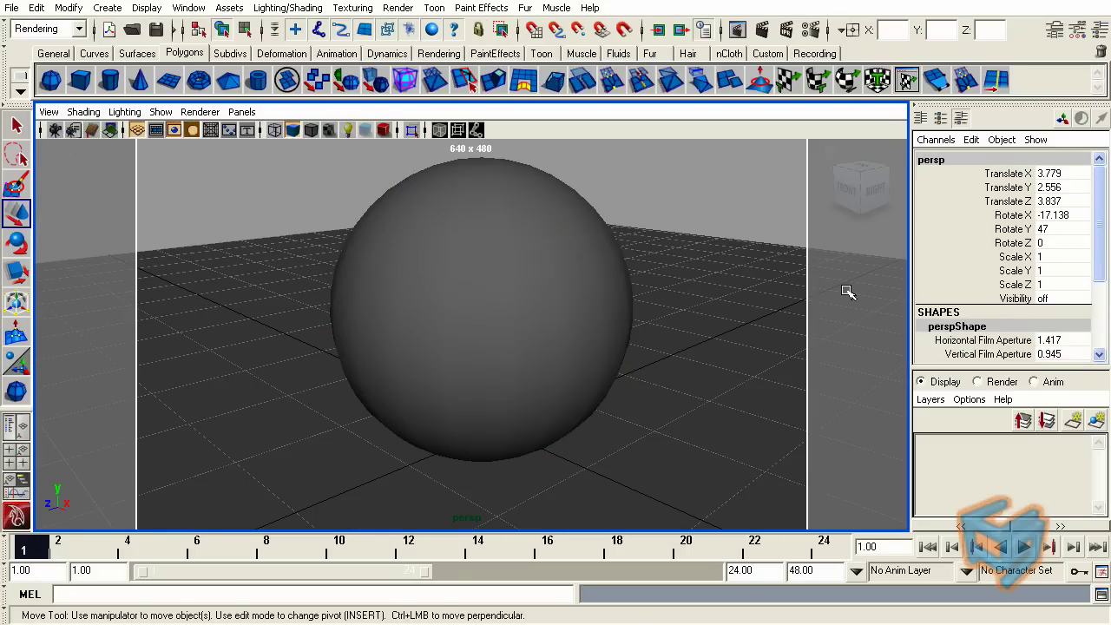
key(ctrl+a)
drag(1098, 375, 1097, 393)
click(1064, 325)
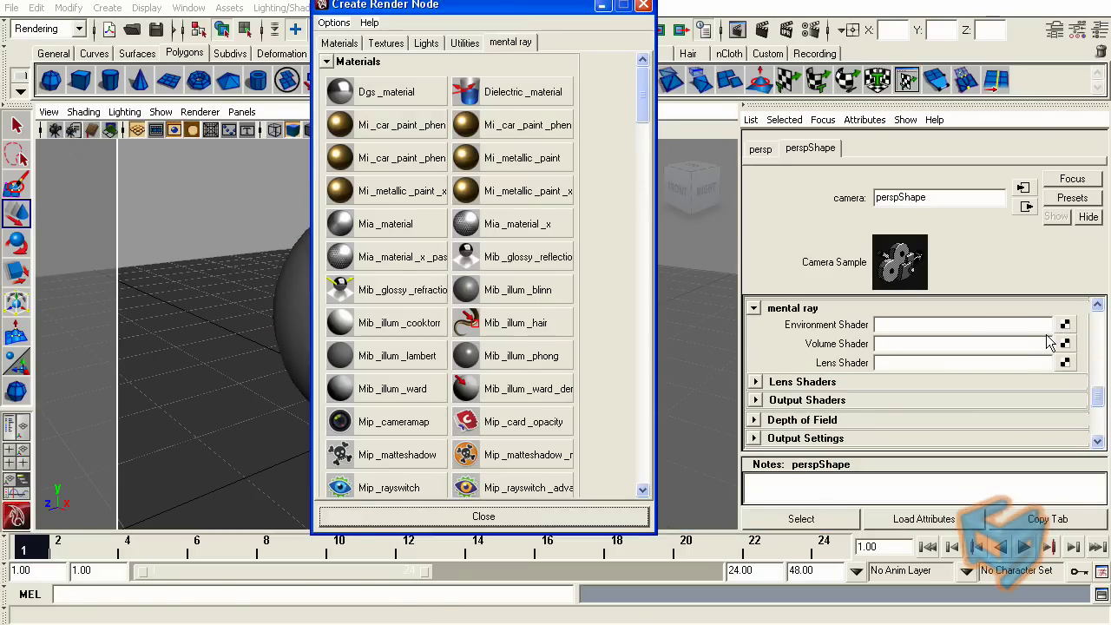
drag(642, 95, 642, 269)
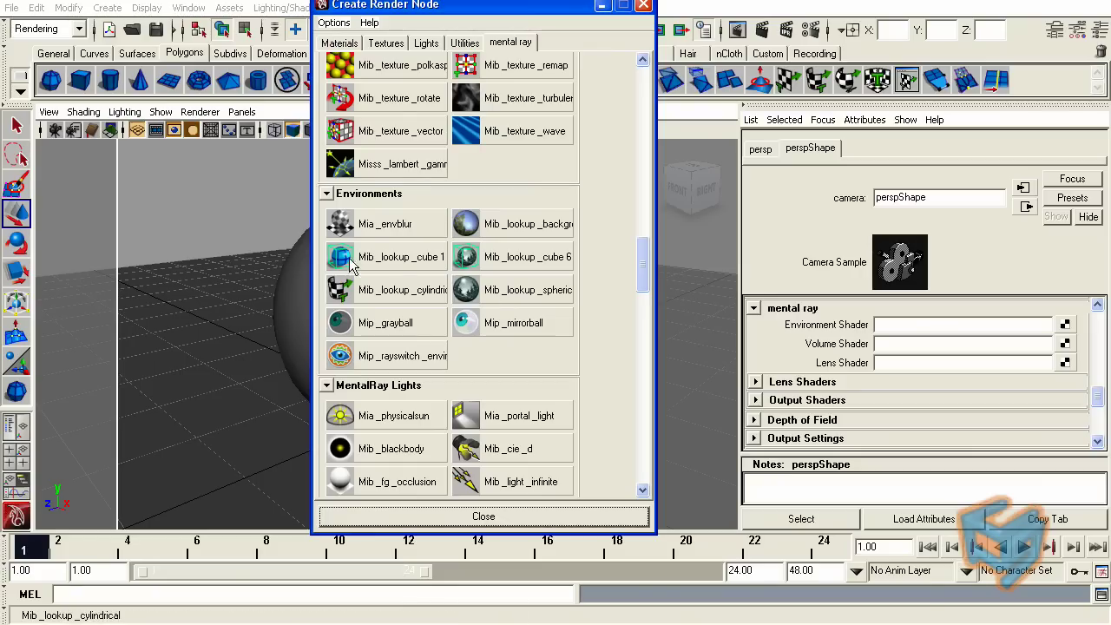
click(393, 325)
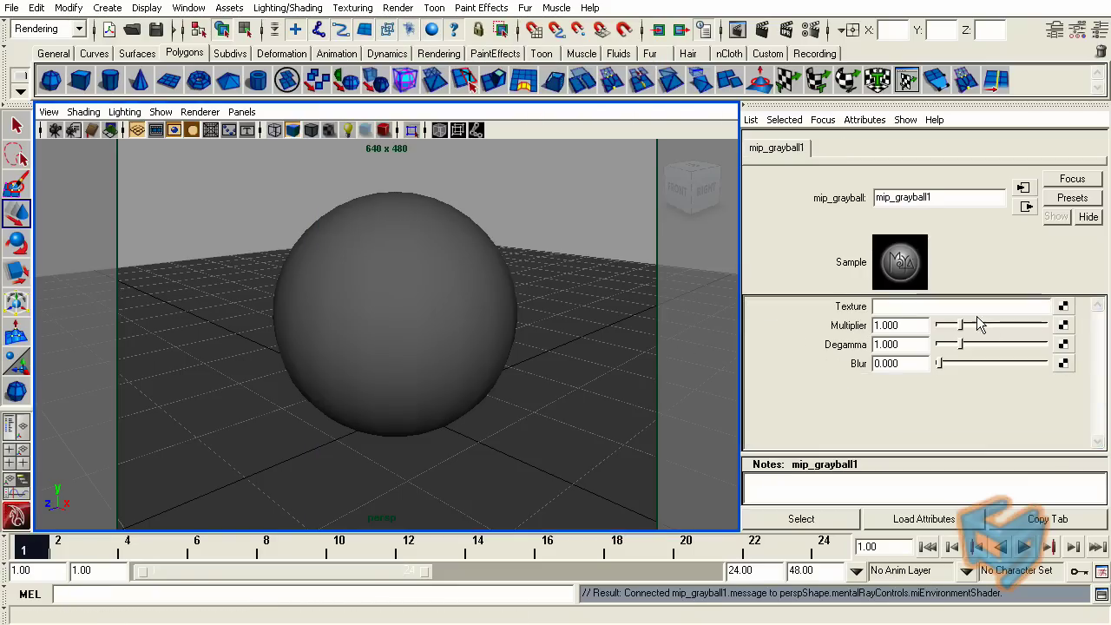
- Connect a mental ray texture to the gray ball's Texture attribute and load clayBaic.jpg from the litMatt folder, browsing by thumbnails
click(1063, 306)
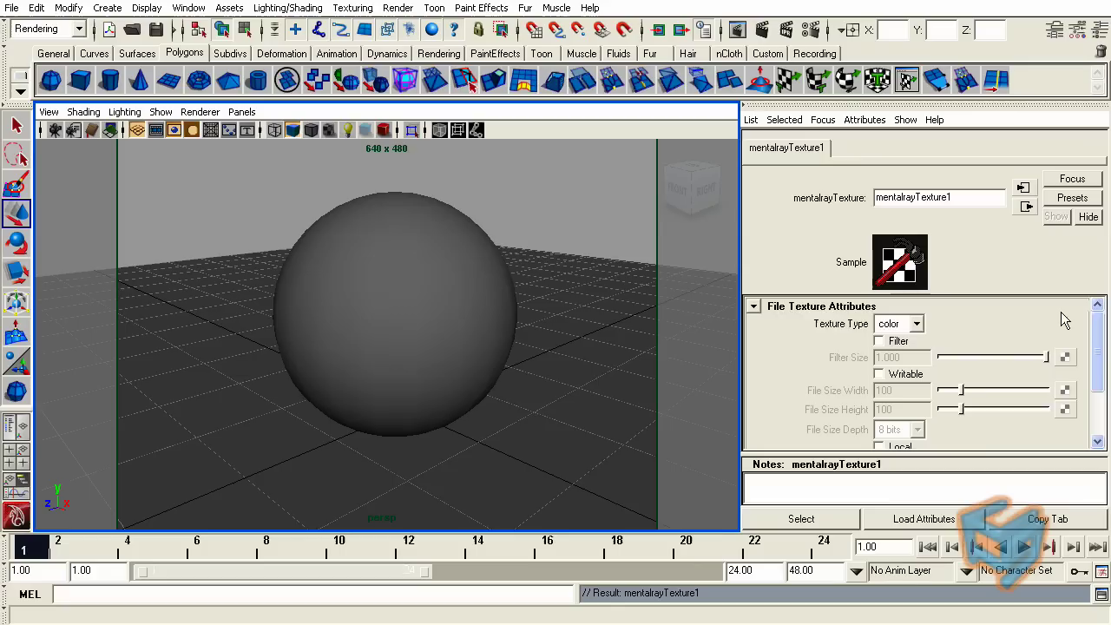
drag(1100, 329, 1100, 352)
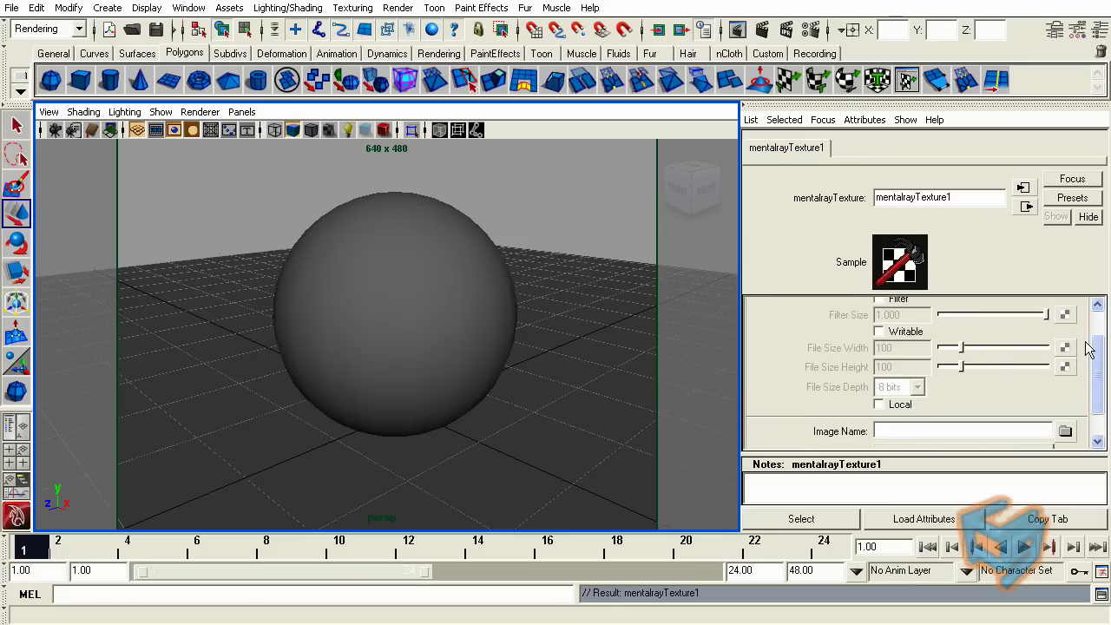
drag(1099, 349, 1099, 369)
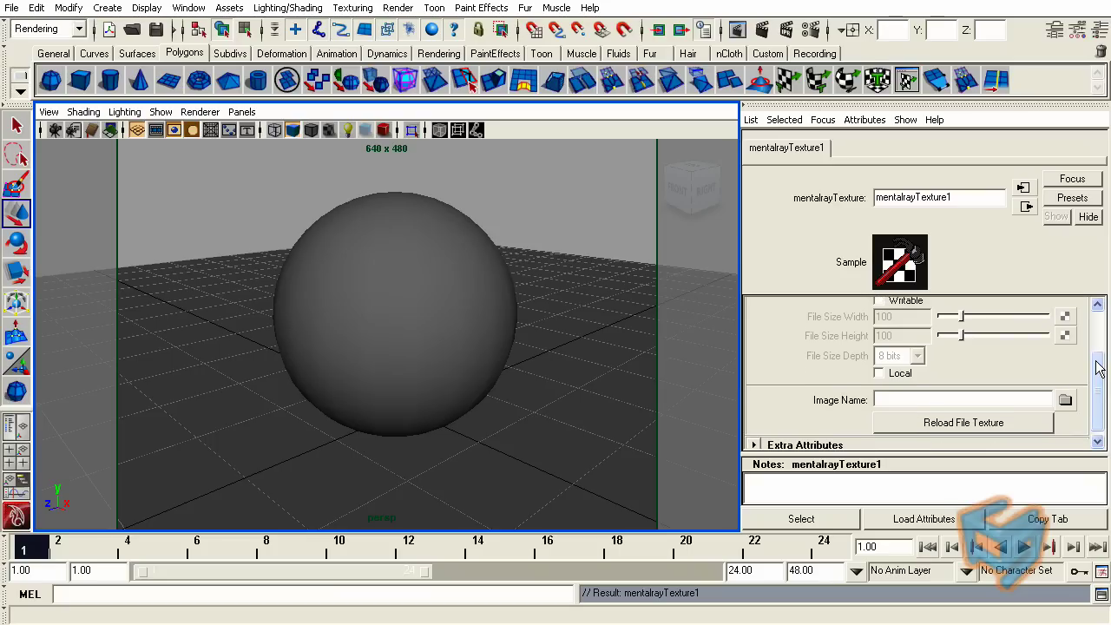
click(1065, 400)
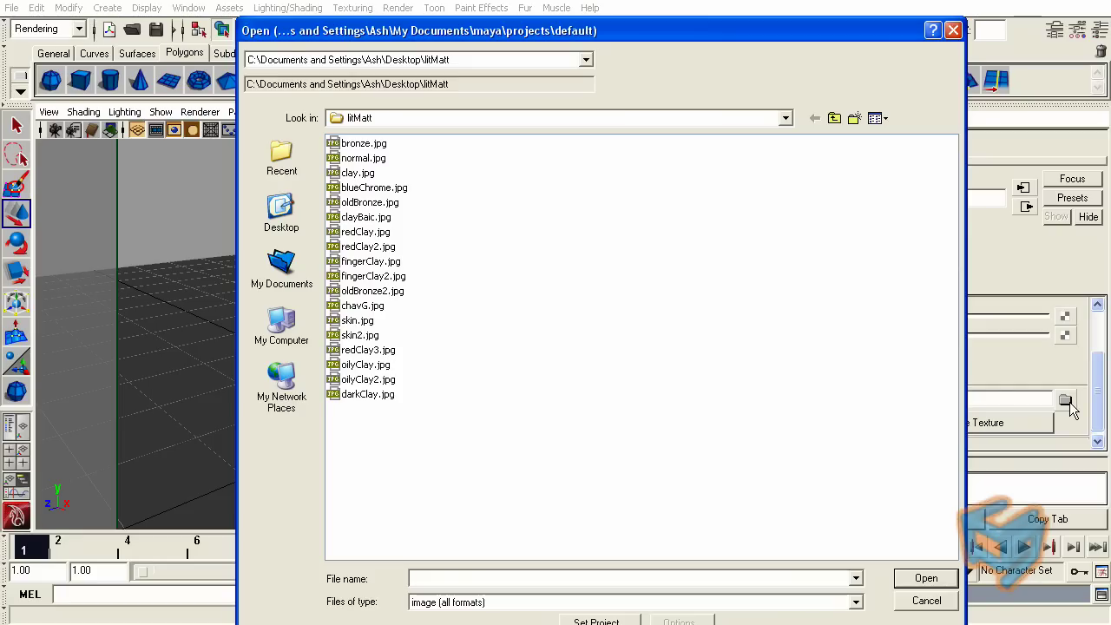
click(875, 118)
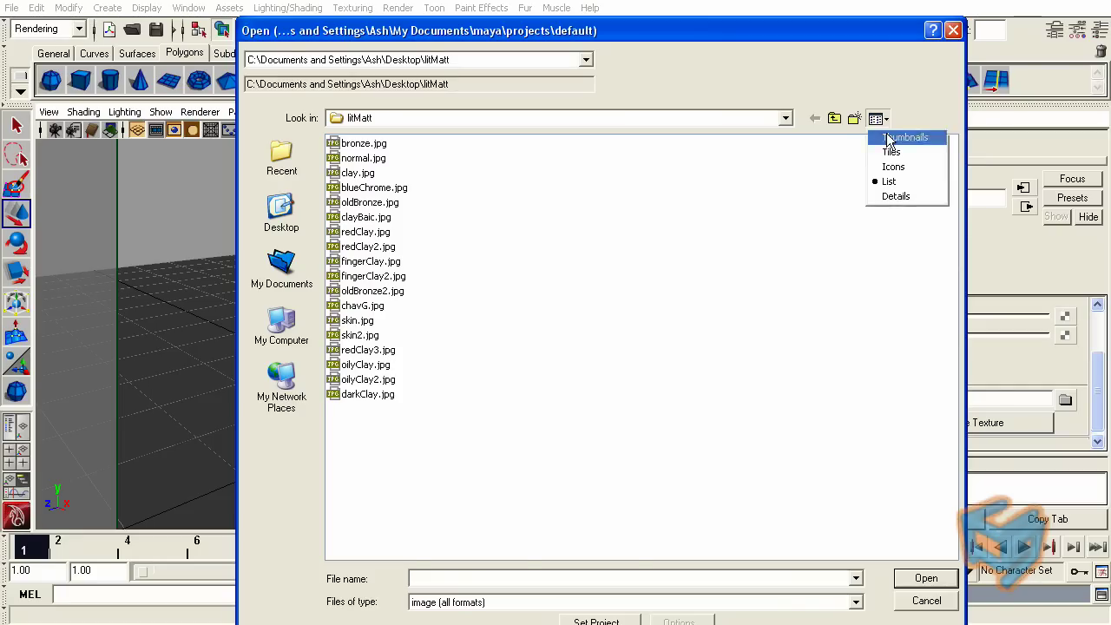
click(903, 137)
scroll(952, 201, down, 1)
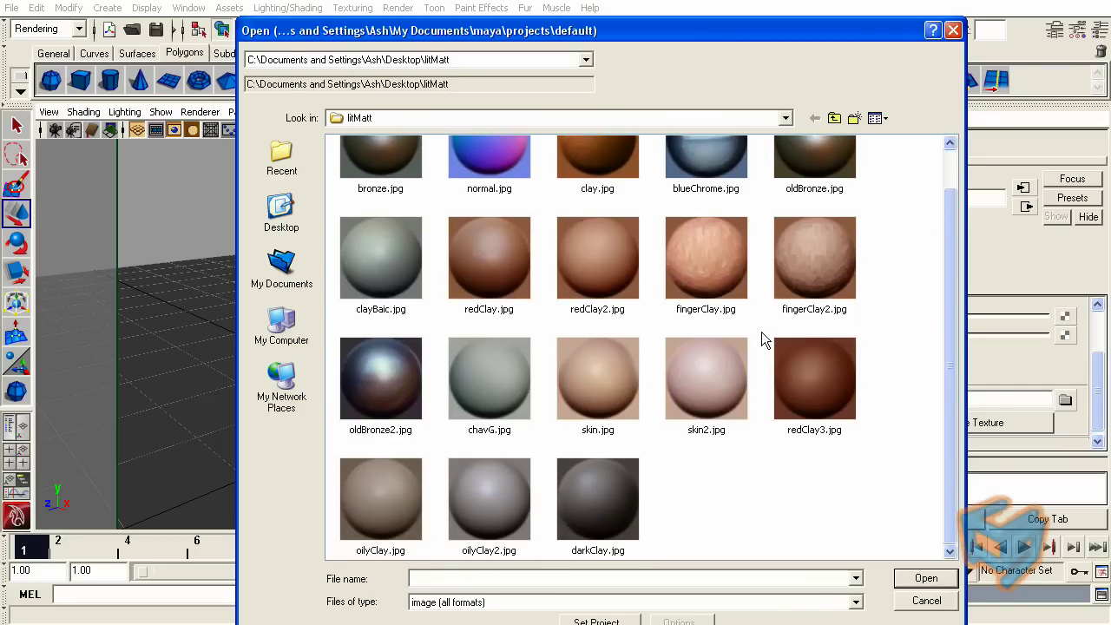
double_click(394, 264)
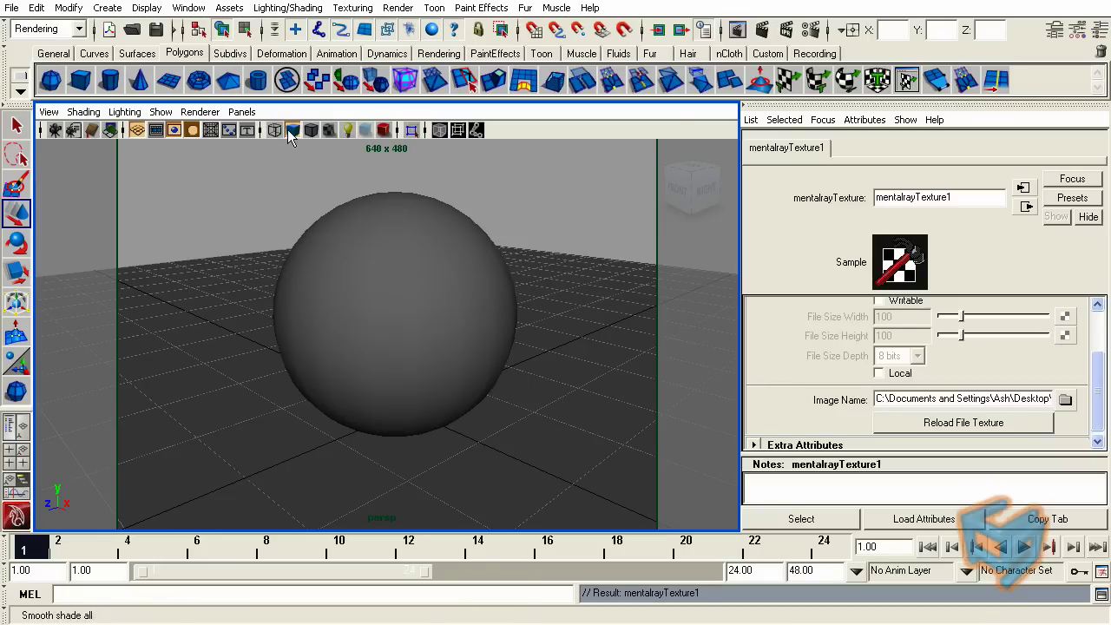
- Enable Final Gathering in the mental ray render settings and test-render a region of the sphere in the Render View
click(189, 8)
mouse_move(204, 47)
click(367, 49)
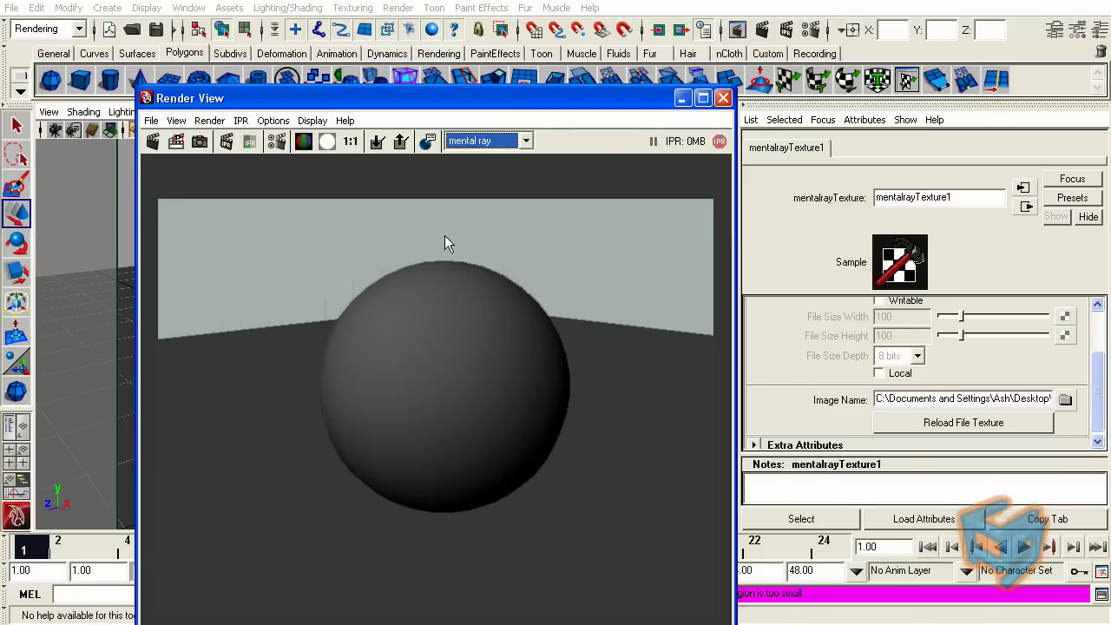
click(815, 30)
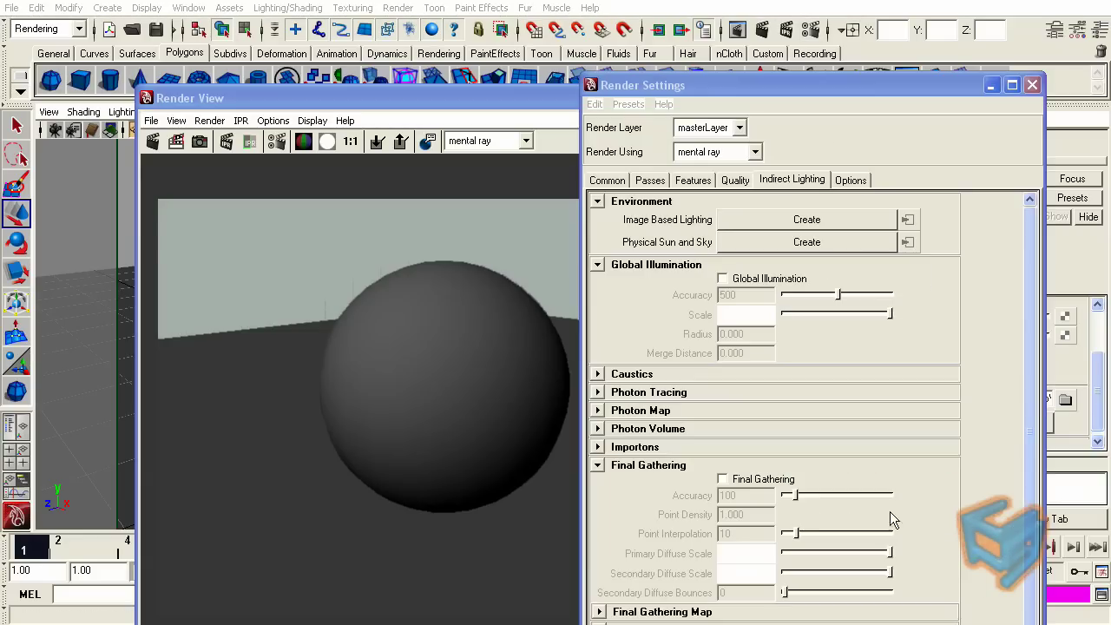
click(774, 477)
click(1032, 85)
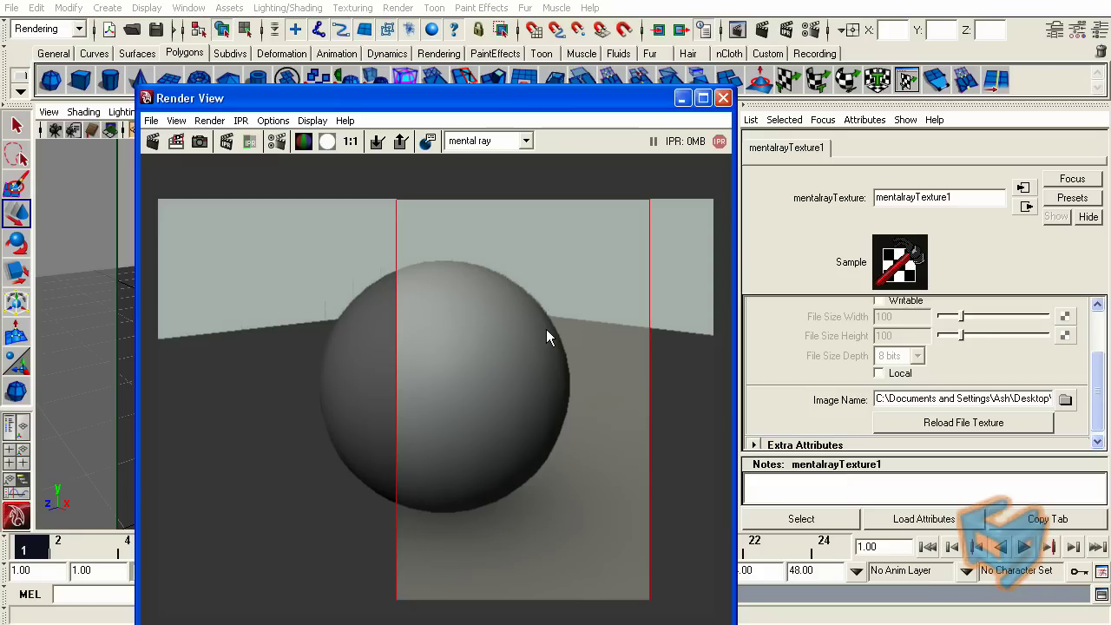
- Break the gray ball connection to the perspective camera's Environment Shader
drag(594, 104, 560, 283)
click(459, 223)
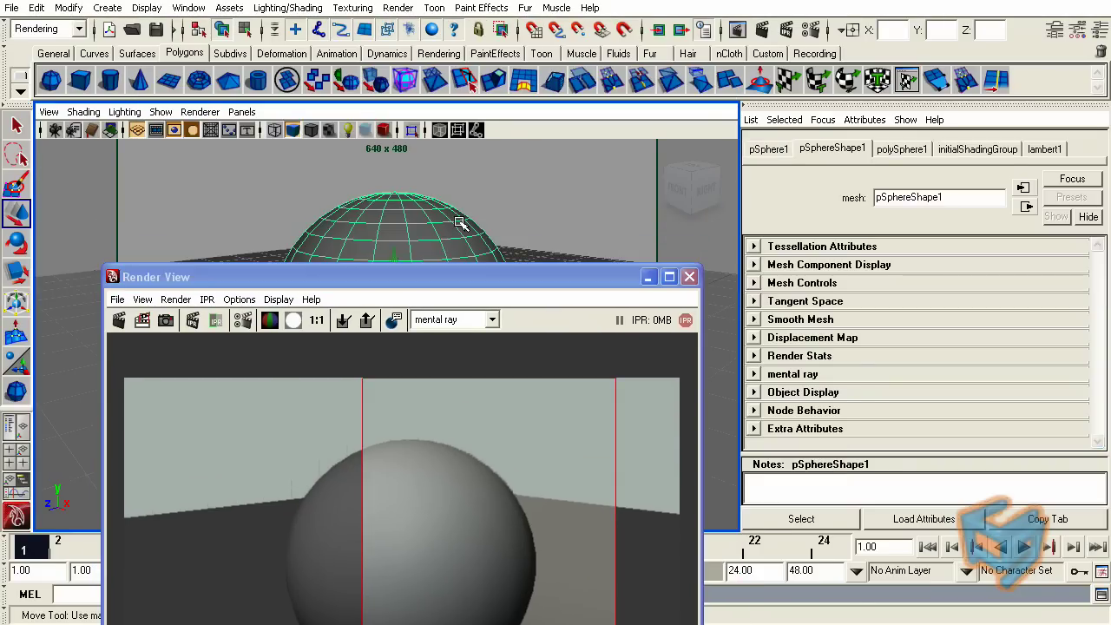
right_click(788, 324)
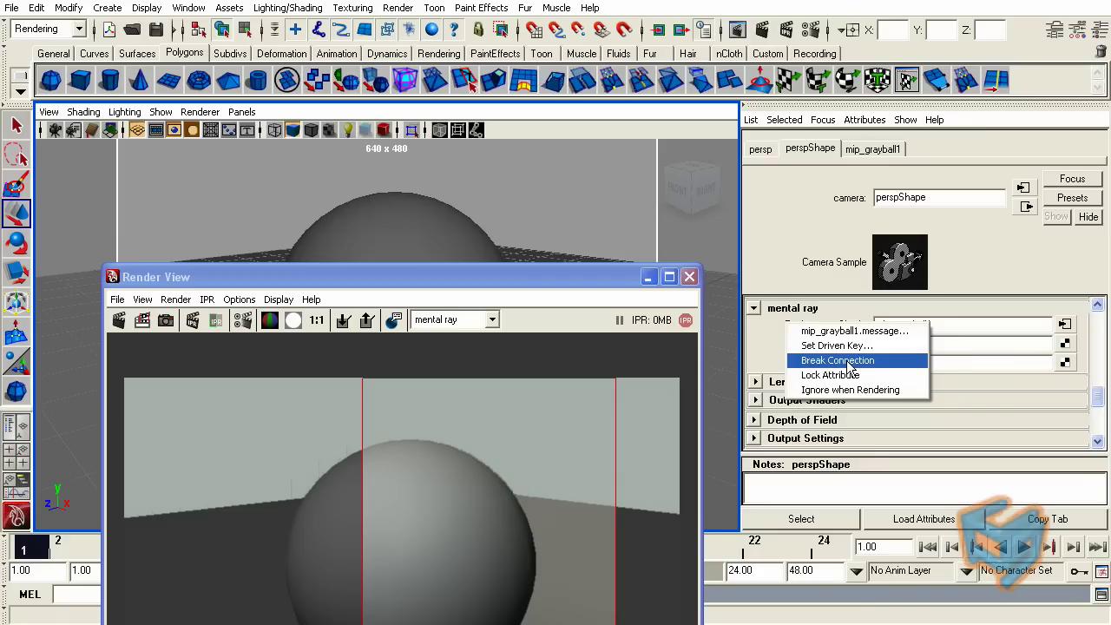
click(848, 361)
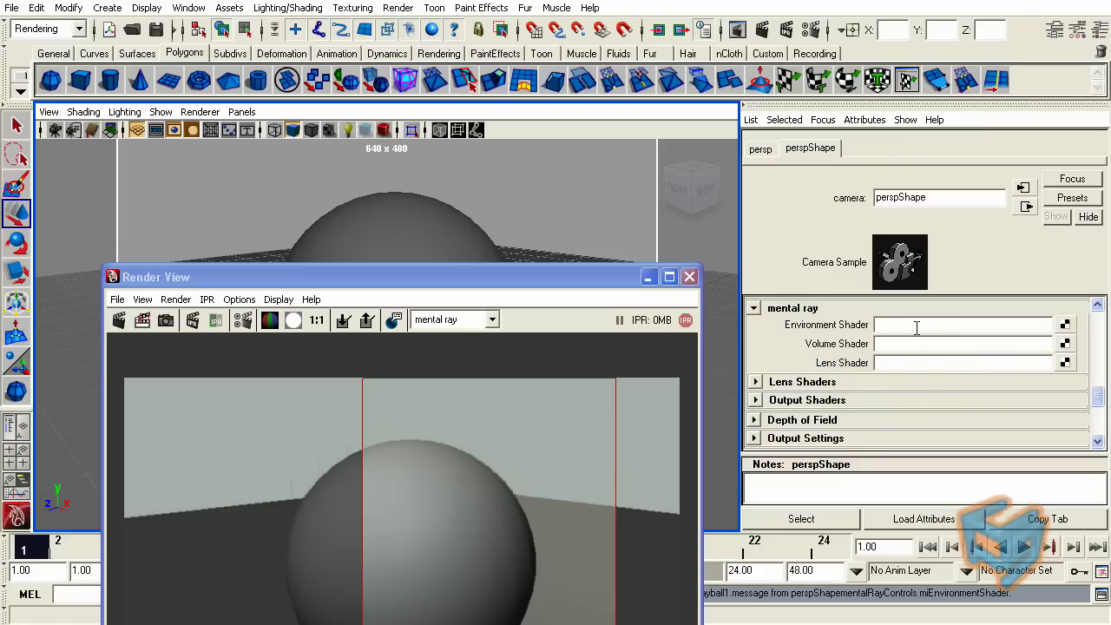
- Assign a new Lambert material to the sphere
mouse_move(598, 290)
mouse_down()
mouse_move(612, 238)
mouse_move(587, 308)
mouse_up()
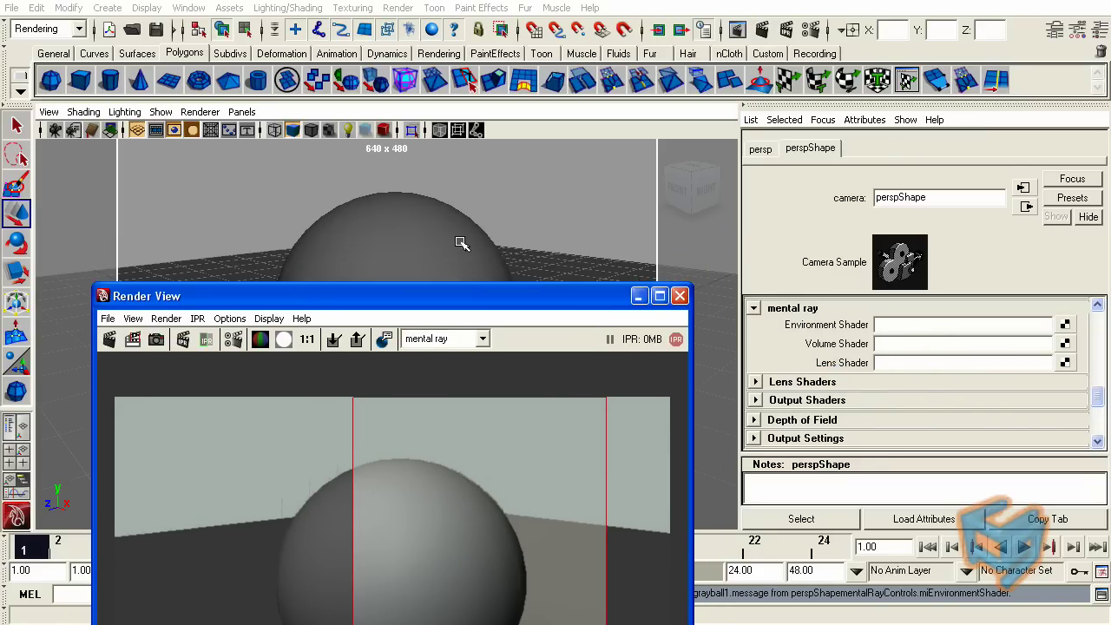
click(460, 241)
right_click(460, 241)
mouse_move(427, 491)
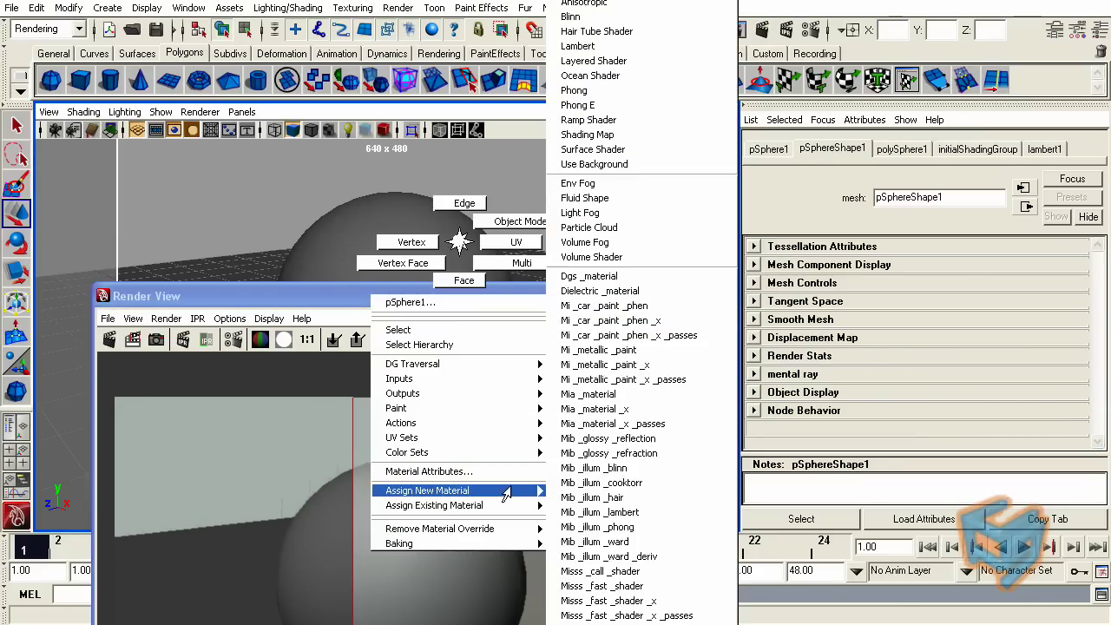
click(612, 42)
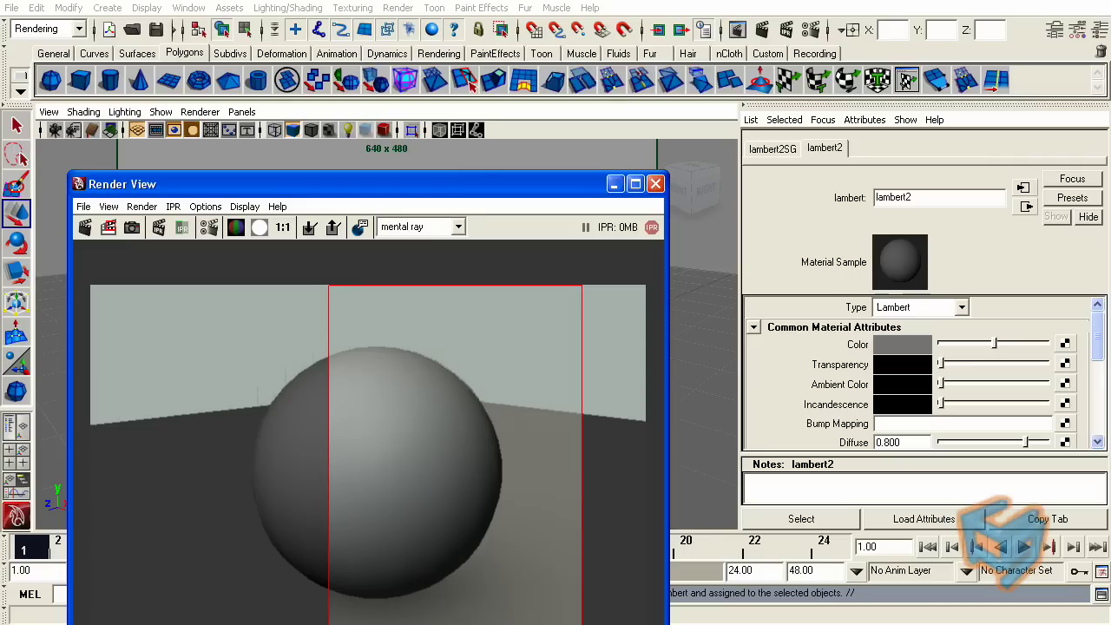
- Connect a mental ray Mib_amb_occlusion texture to the new Lambert material's Color
click(1065, 344)
click(511, 41)
scroll(642, 124, down, 2)
drag(642, 124, 619, 231)
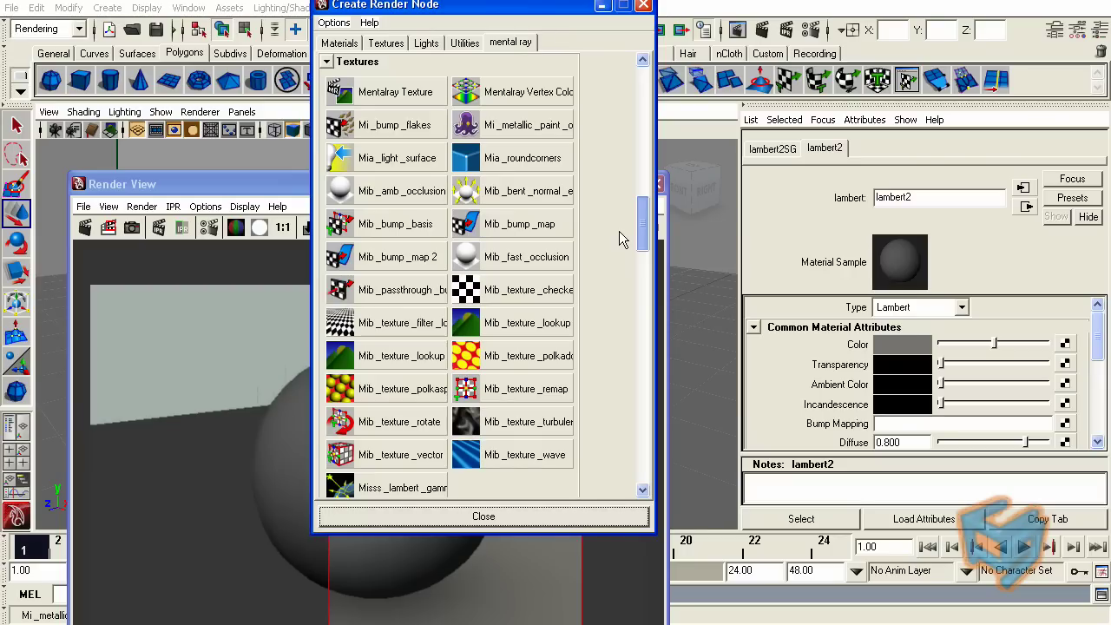
click(390, 198)
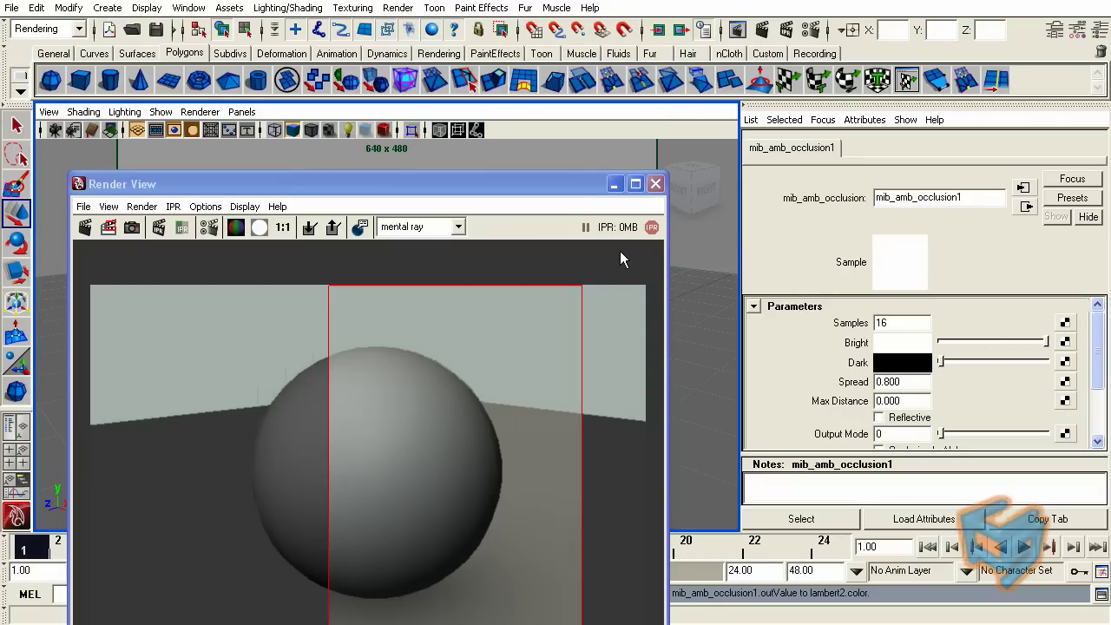
- Connect mip_grayball1 from the Hypershade to the ambient occlusion's Bright attribute and set its Samples to 32
drag(569, 182, 572, 230)
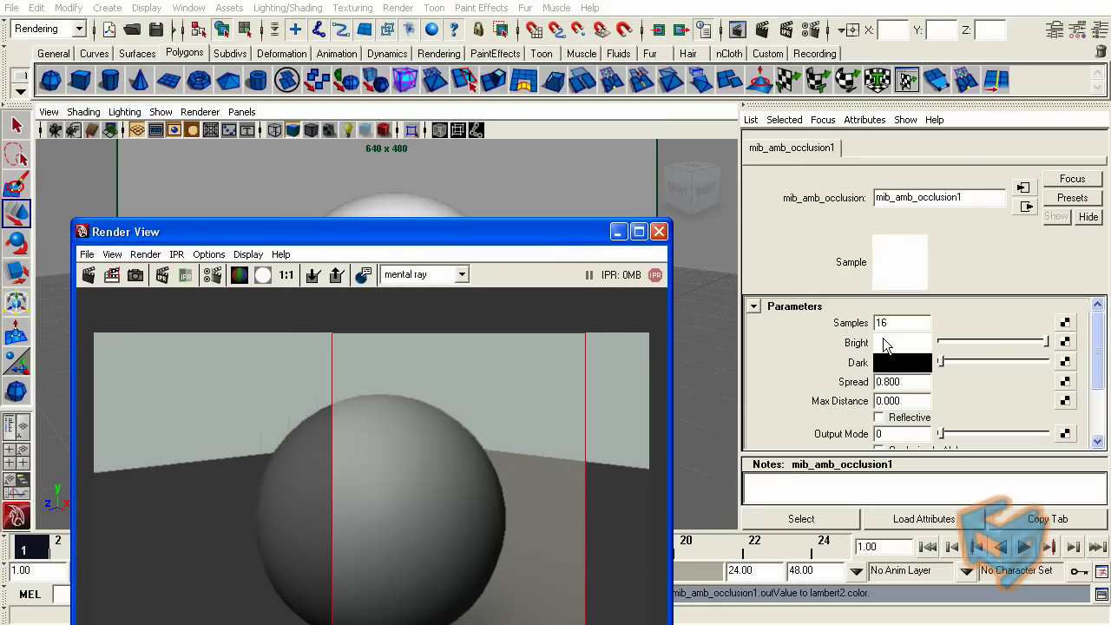
click(1065, 341)
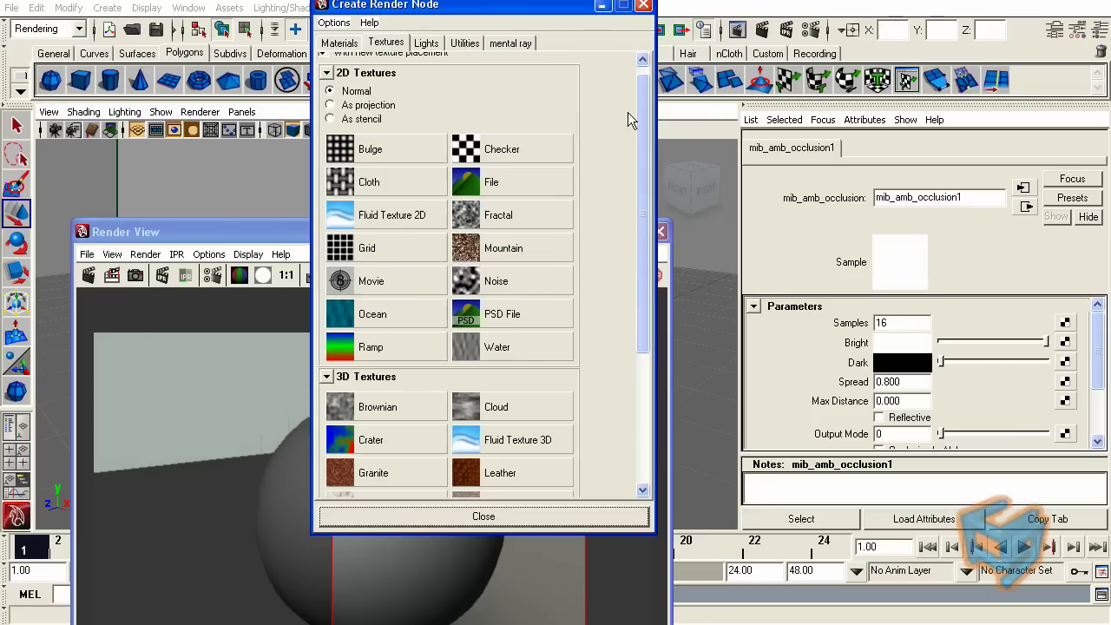
click(643, 5)
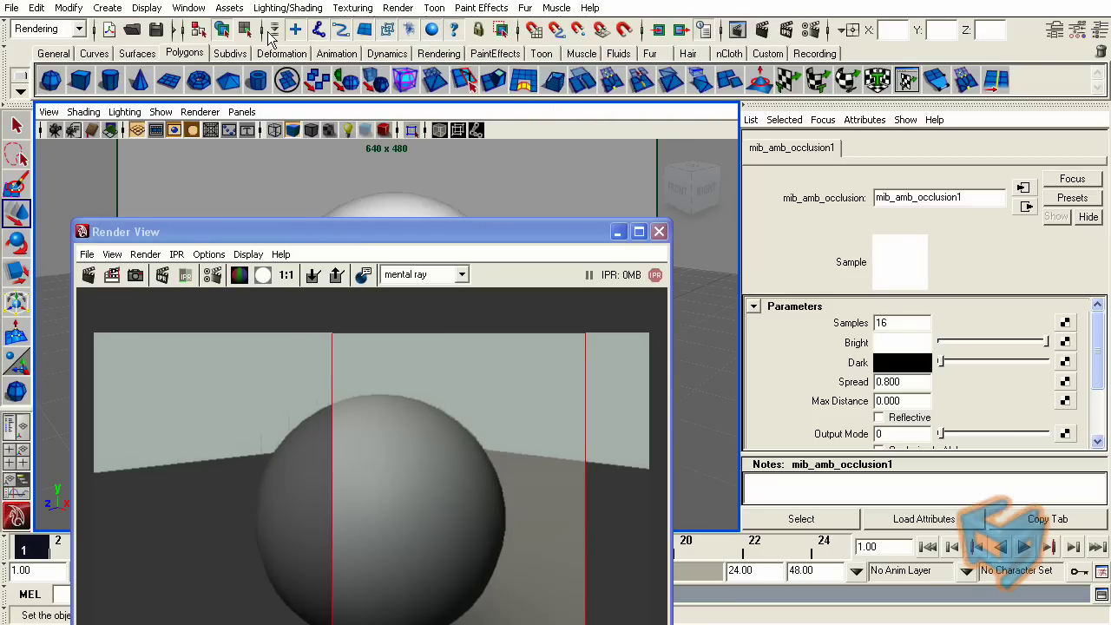
click(189, 8)
mouse_move(251, 48)
click(363, 86)
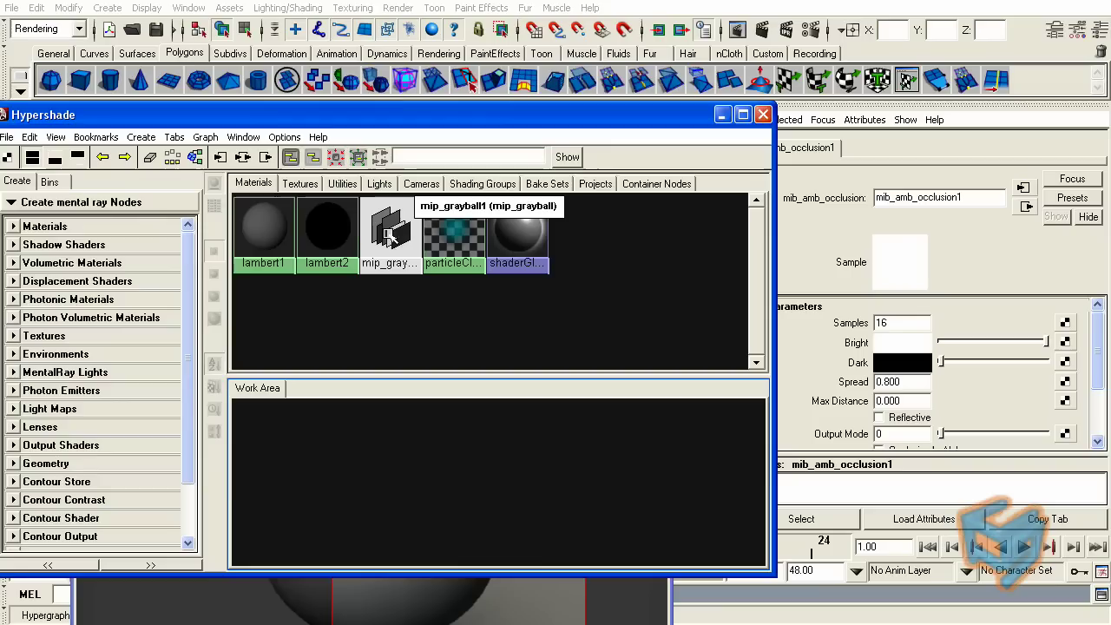
middle_drag(389, 233, 894, 344)
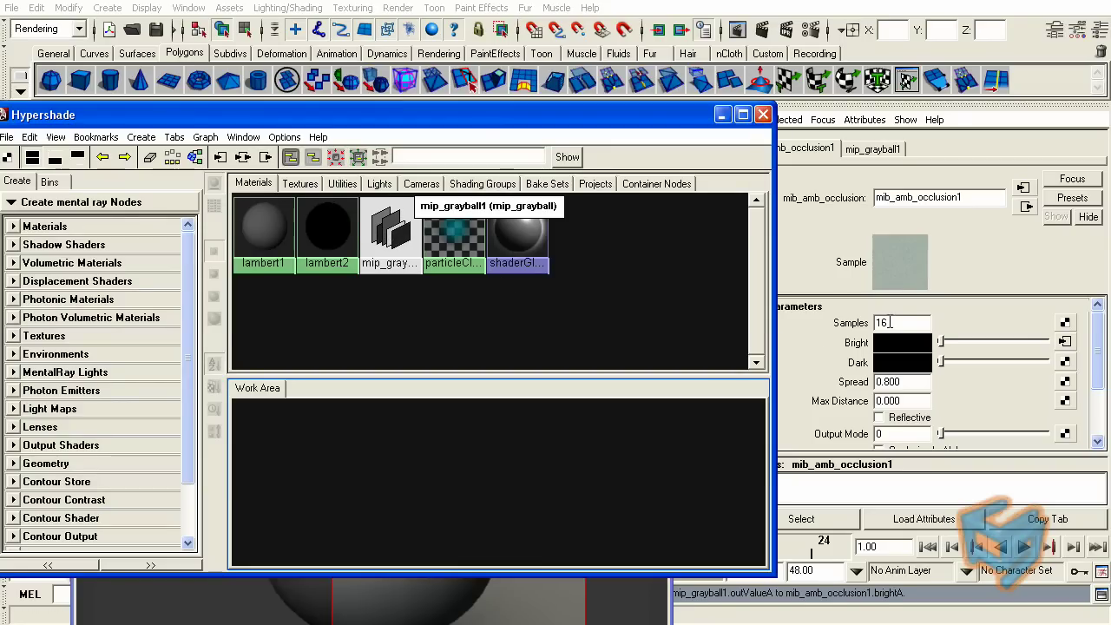
double_click(881, 322)
text(32)
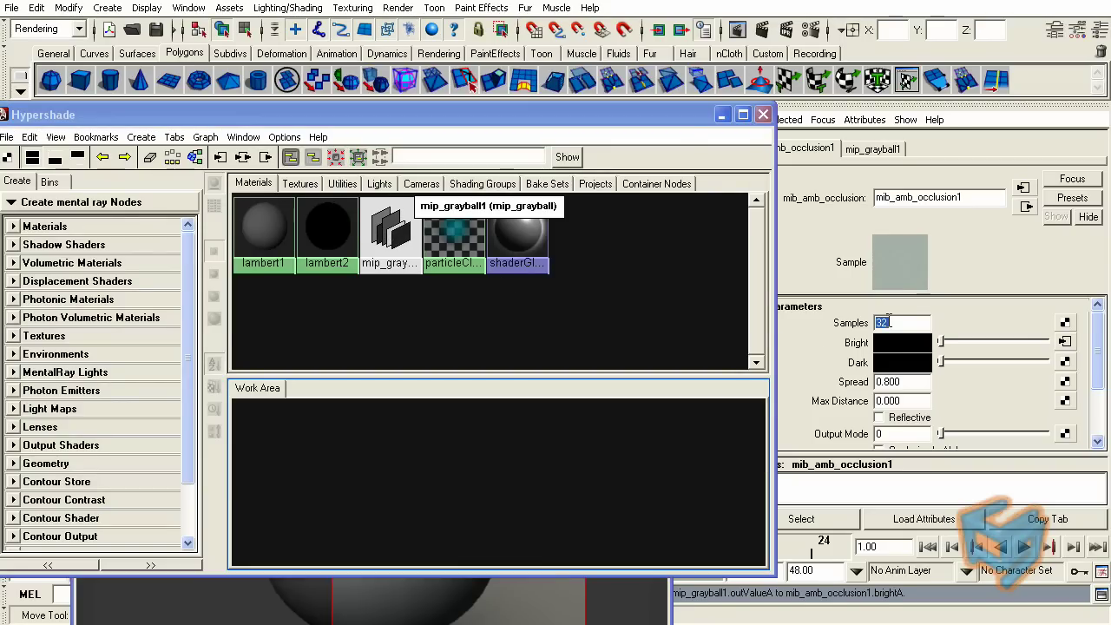
- Assign lambert2 to the ground plane and render the full perspective view with mental ray
drag(687, 120, 834, 333)
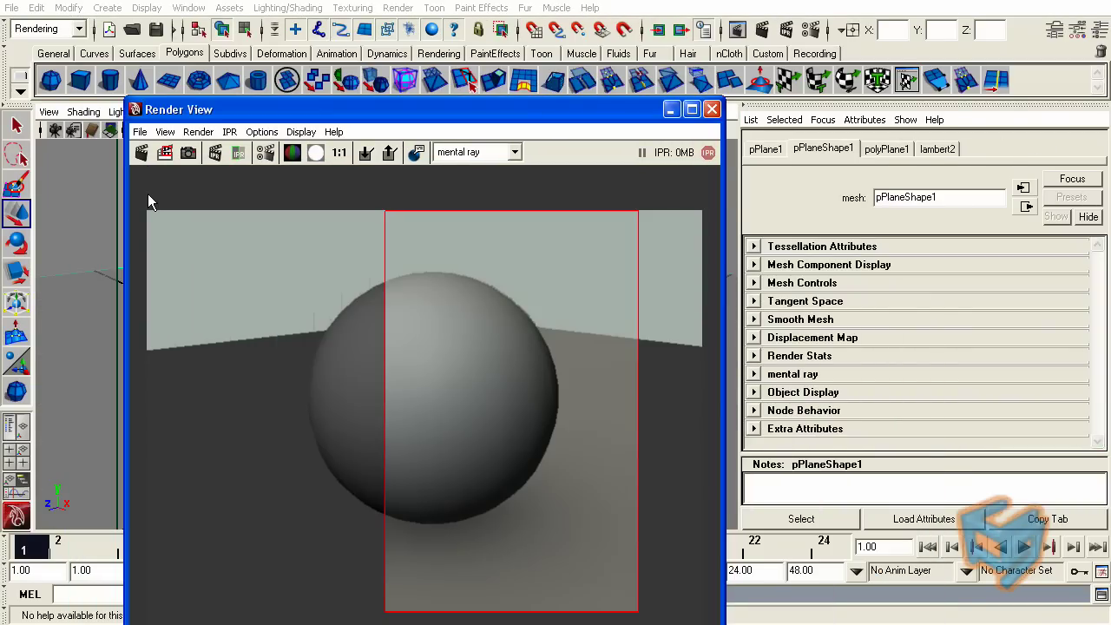
click(141, 158)
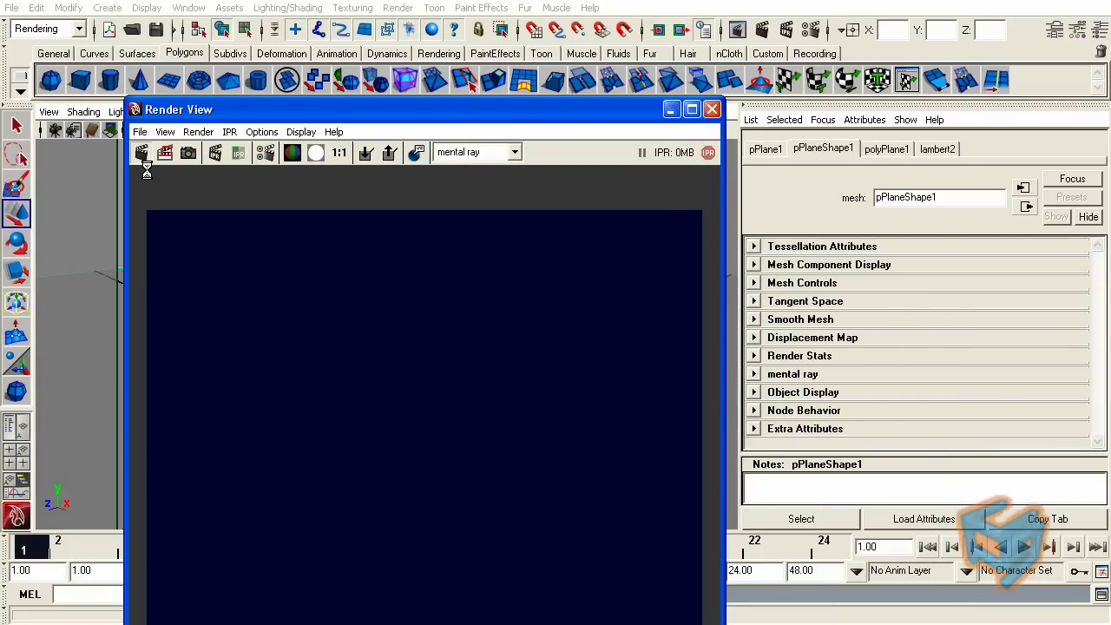
drag(473, 110, 476, 66)
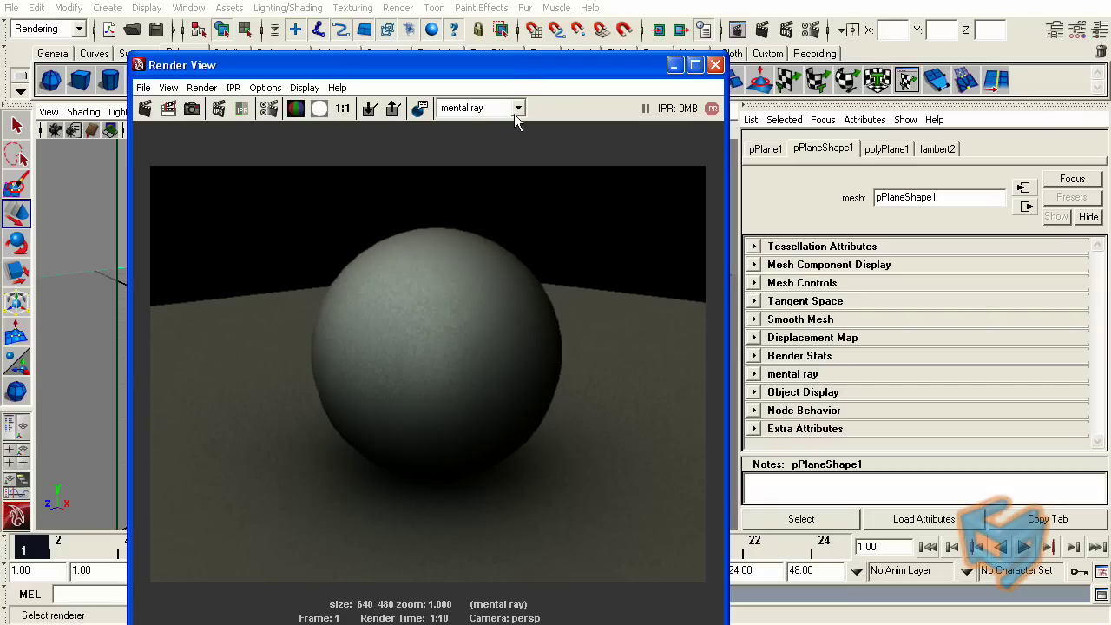
drag(515, 71, 518, 50)
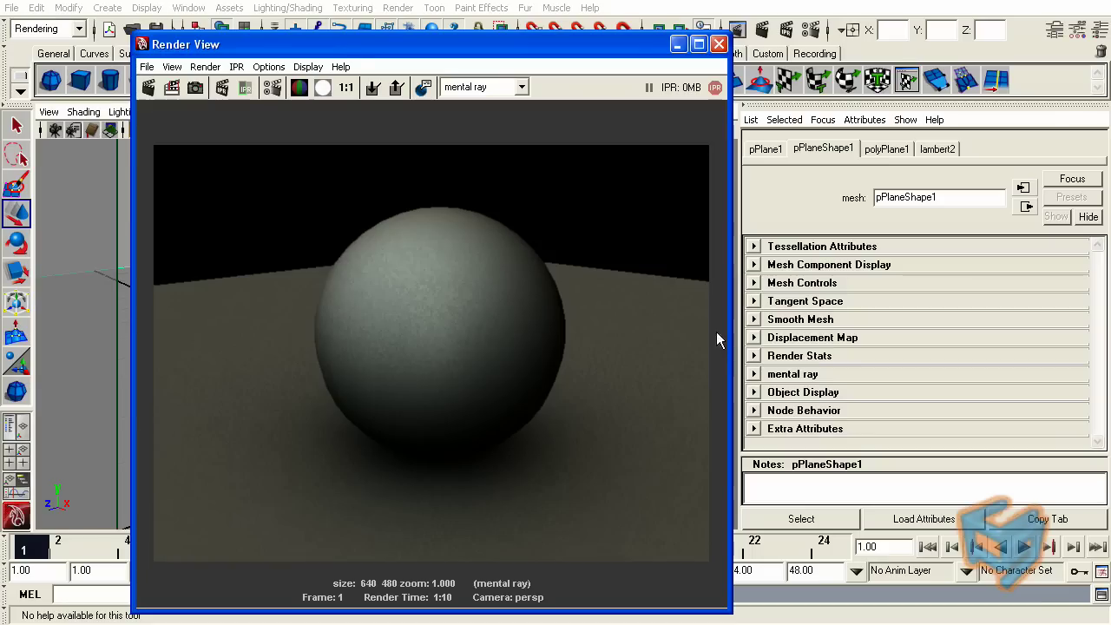
- Switch to the web browser and look through the lit sphere images on the PixelCG Mudbox Lit Sphere Library page
click(792, 401)
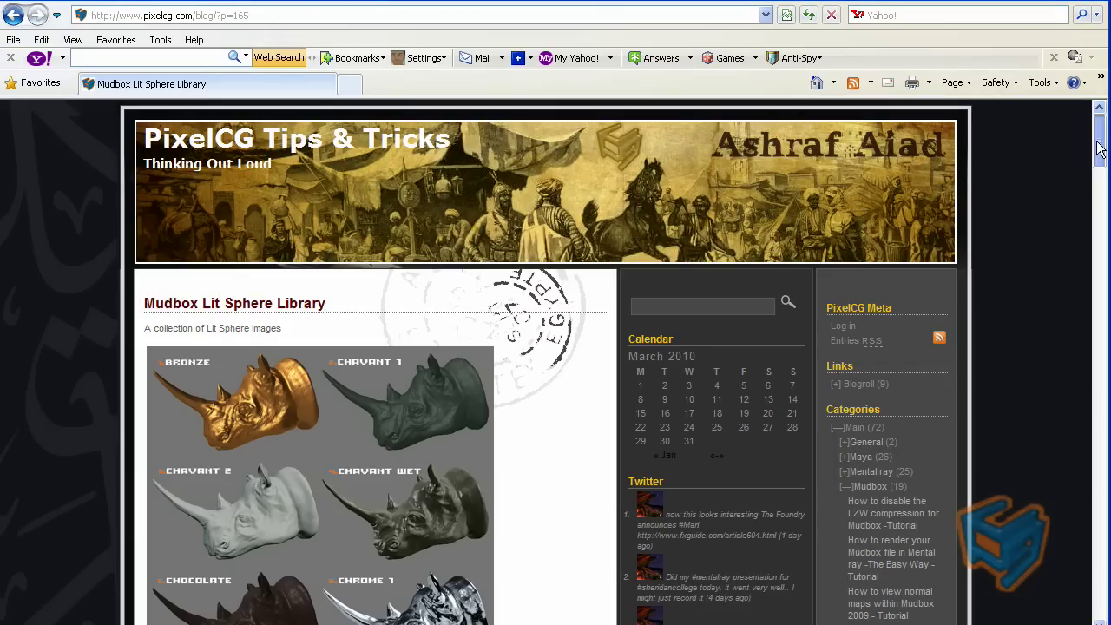
drag(1100, 149, 1091, 171)
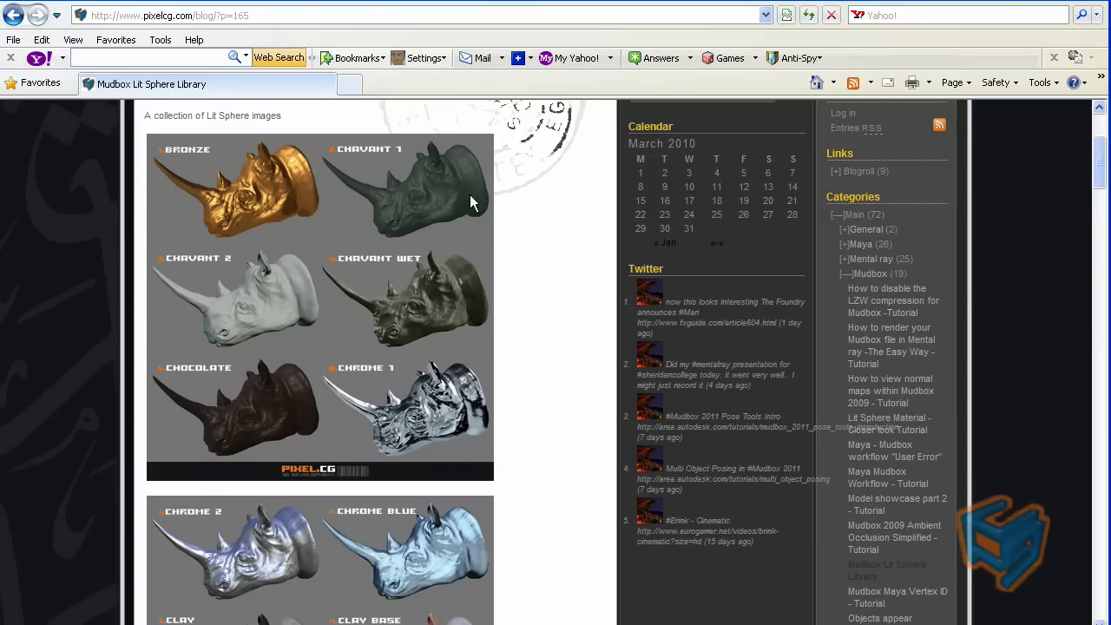
drag(1095, 179, 1074, 293)
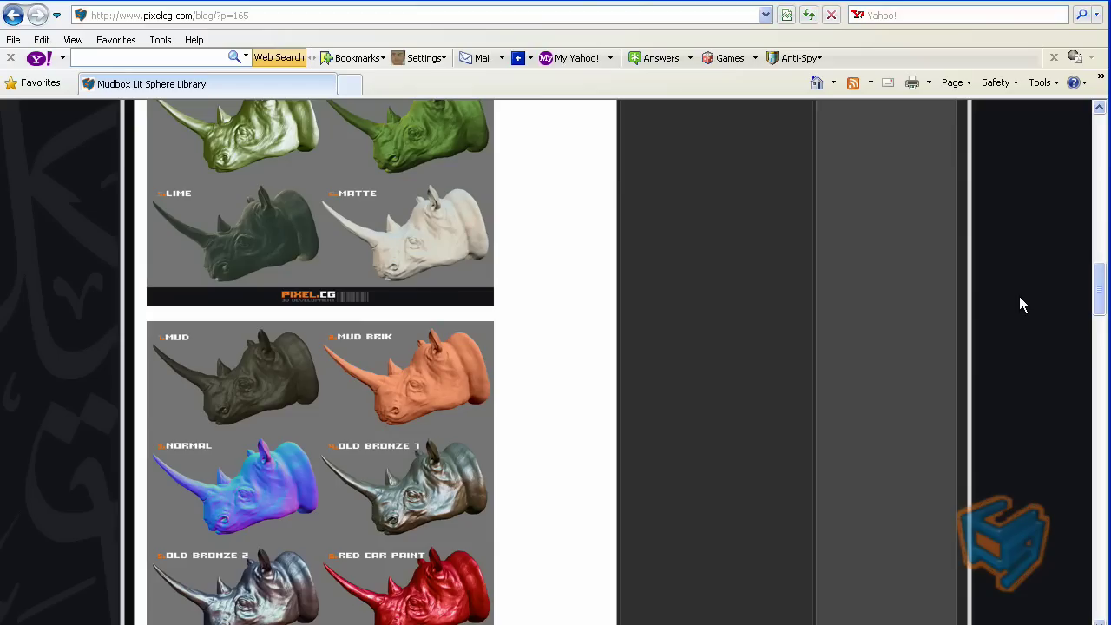
- Look through the remaining lit sphere previews down to the download link on the library page, and switch back to Maya
drag(1097, 287, 1097, 537)
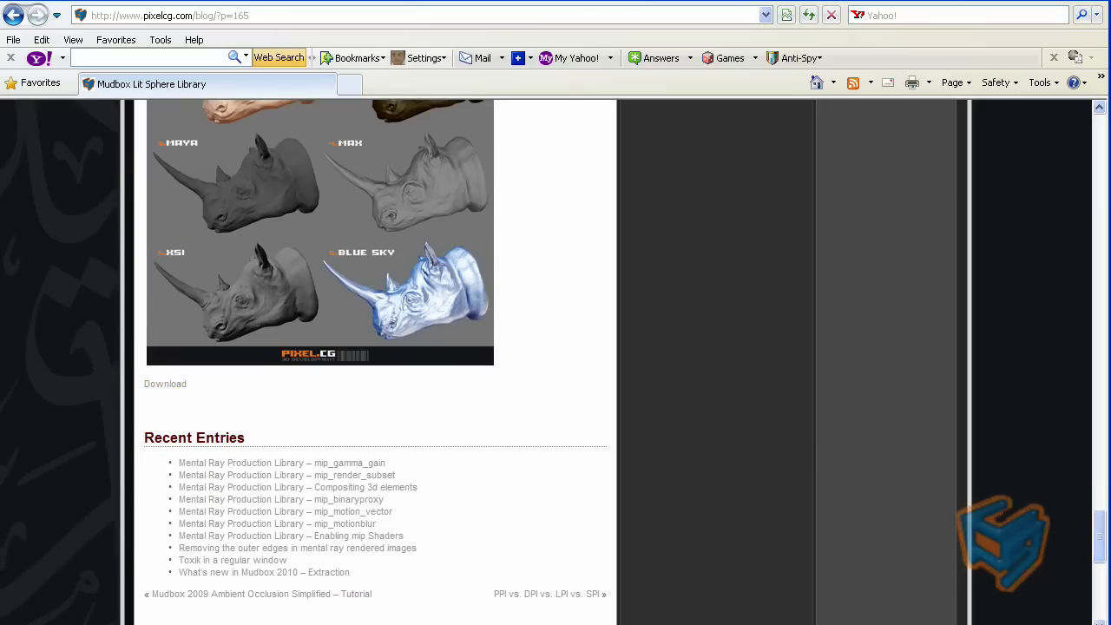
key(alt+Tab)
drag(1100, 531, 1099, 126)
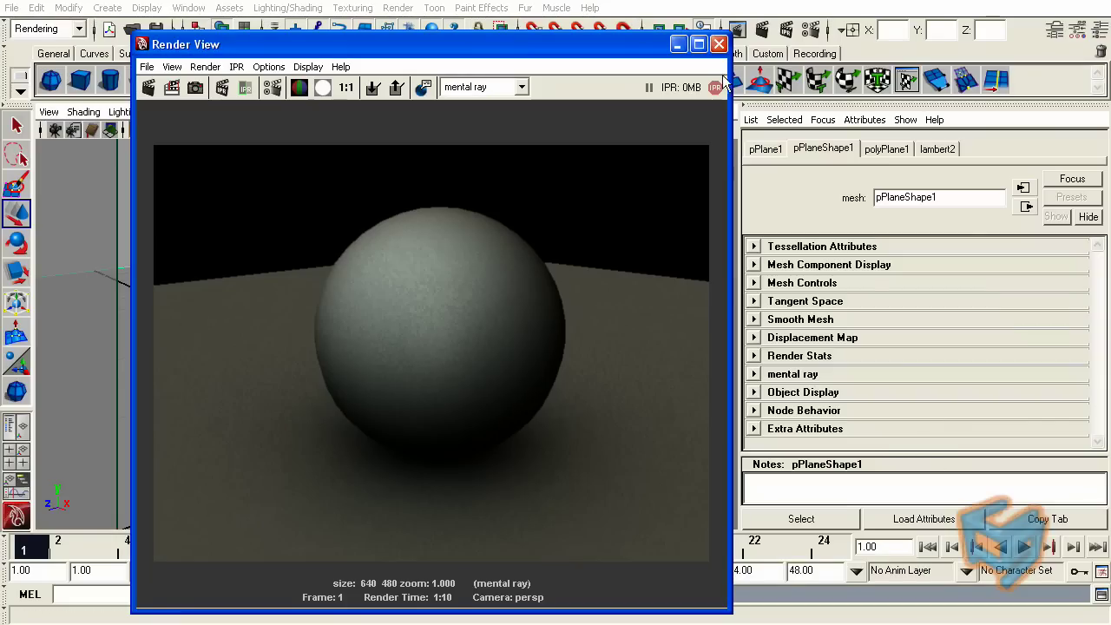
- Close the old render and assign a new Lambert material to the sphere and another new Lambert to the ground plane
click(720, 44)
click(423, 268)
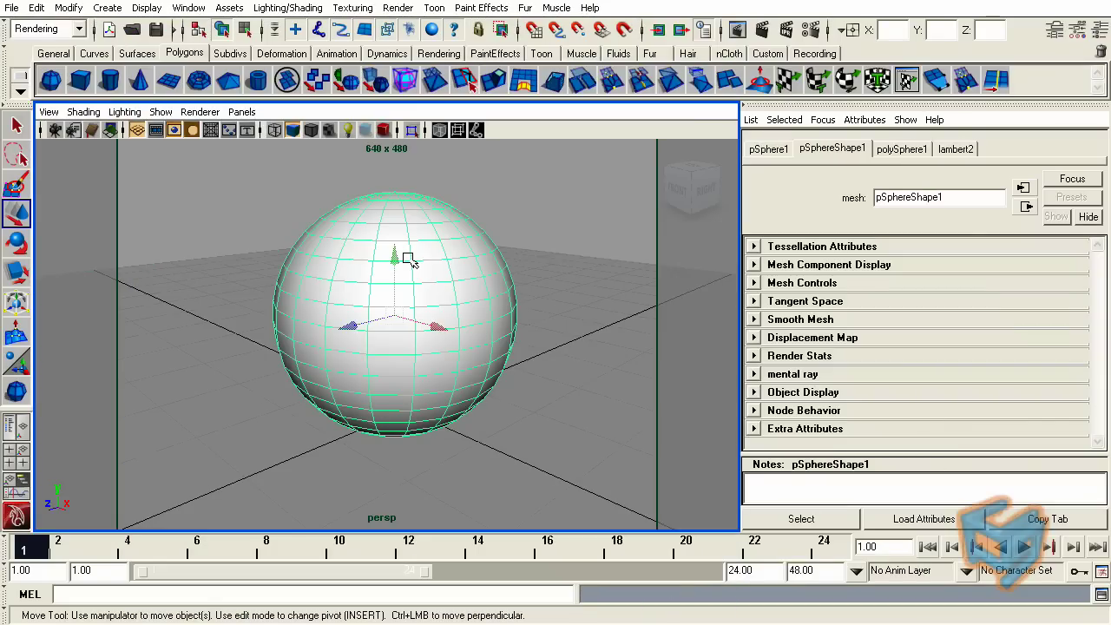
right_drag(405, 258, 531, 46)
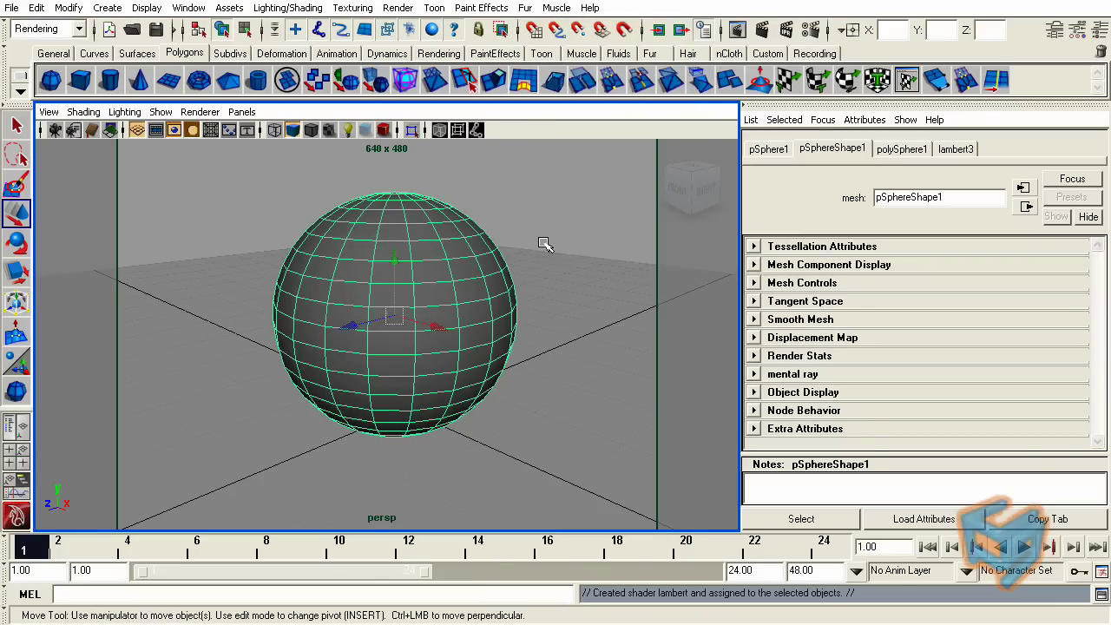
click(571, 287)
right_drag(570, 282, 725, 46)
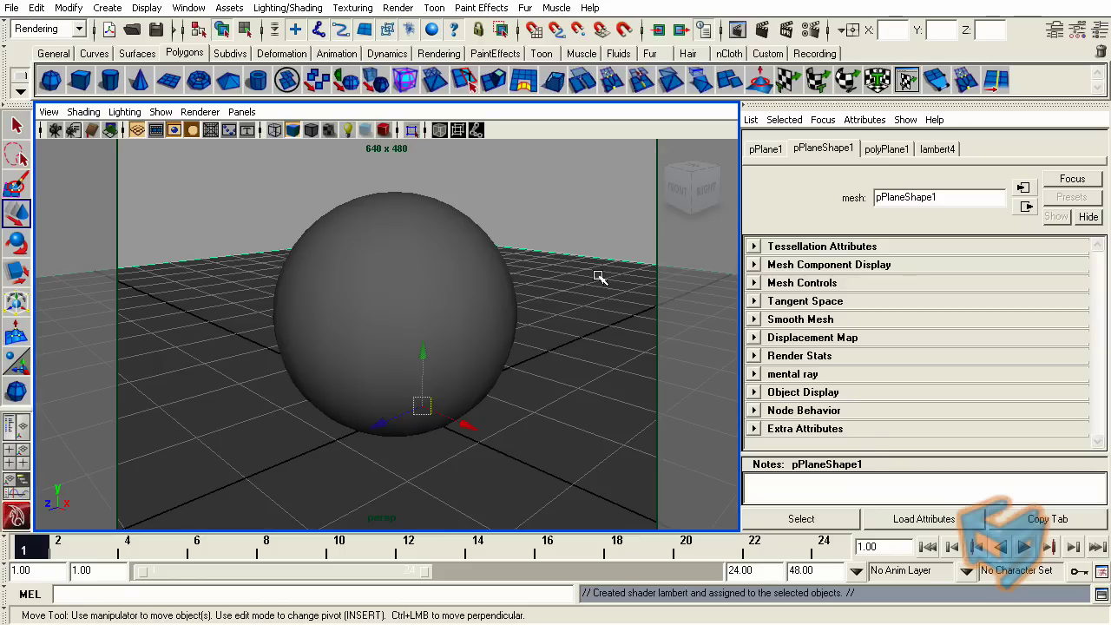
- Connect a mental ray Mip_grayball to the Color of the sphere's Lambert and load bronze.jpg from the litMatt folder as its texture
click(466, 243)
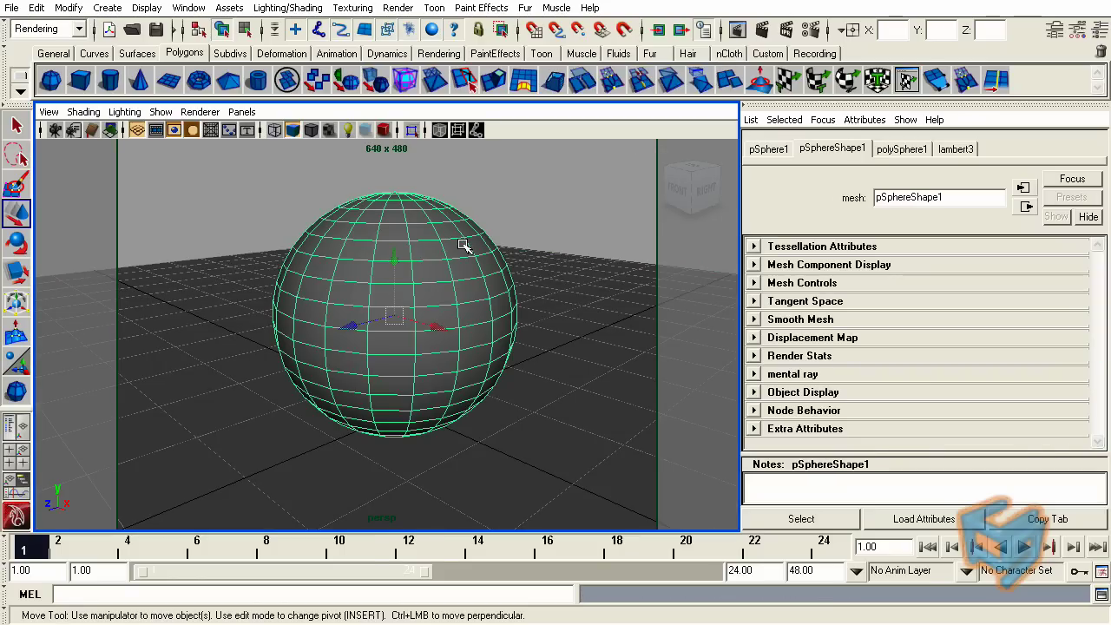
right_drag(465, 246, 509, 474)
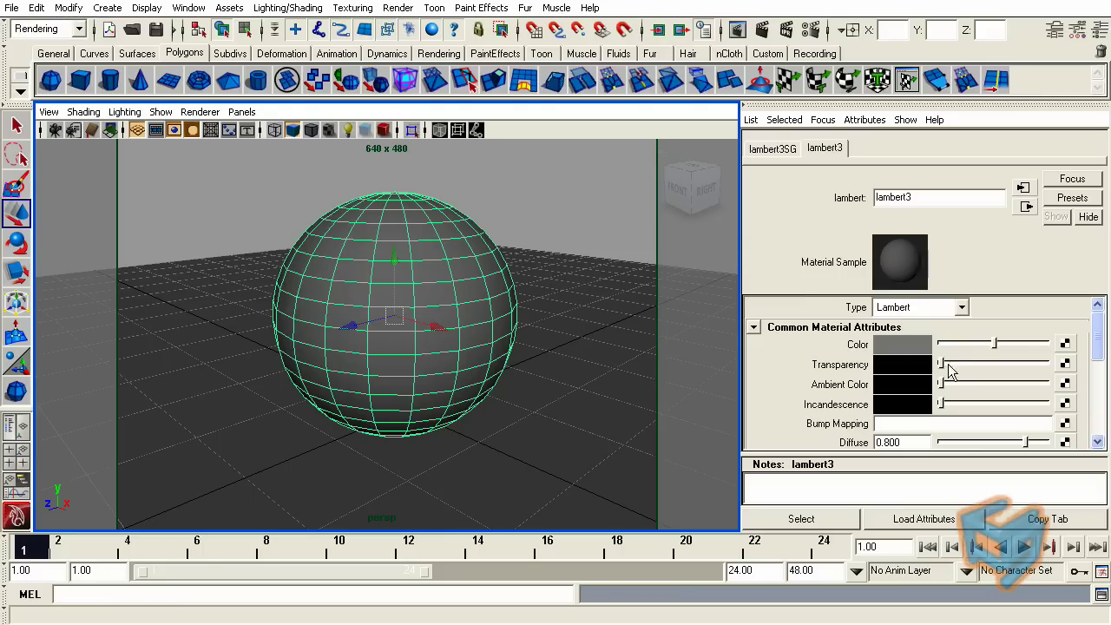
click(1064, 345)
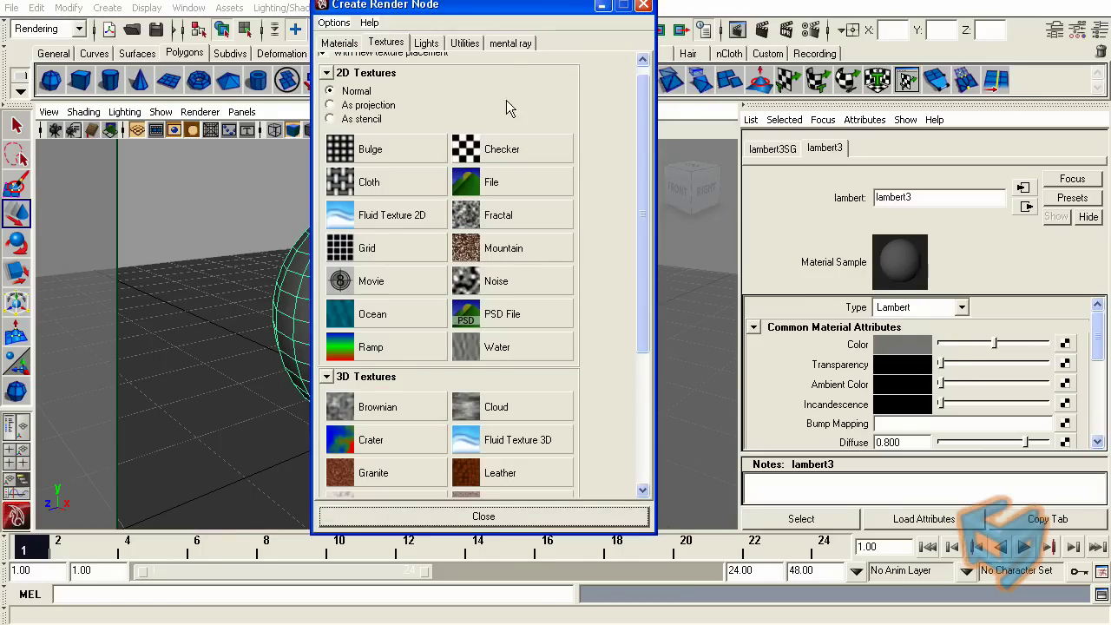
click(511, 45)
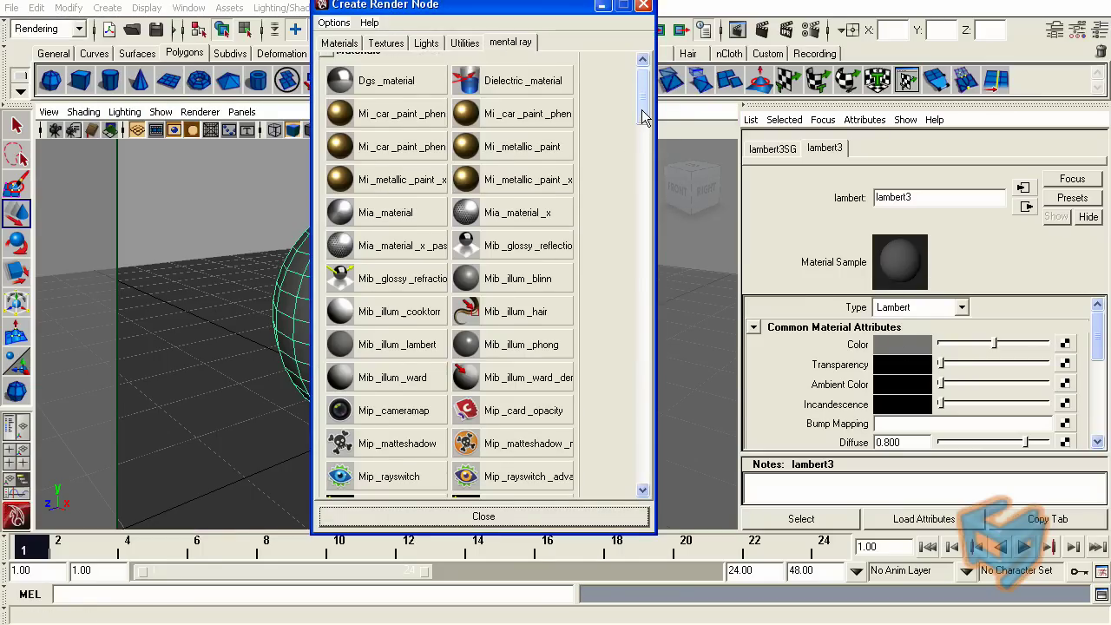
drag(643, 118, 627, 282)
click(382, 330)
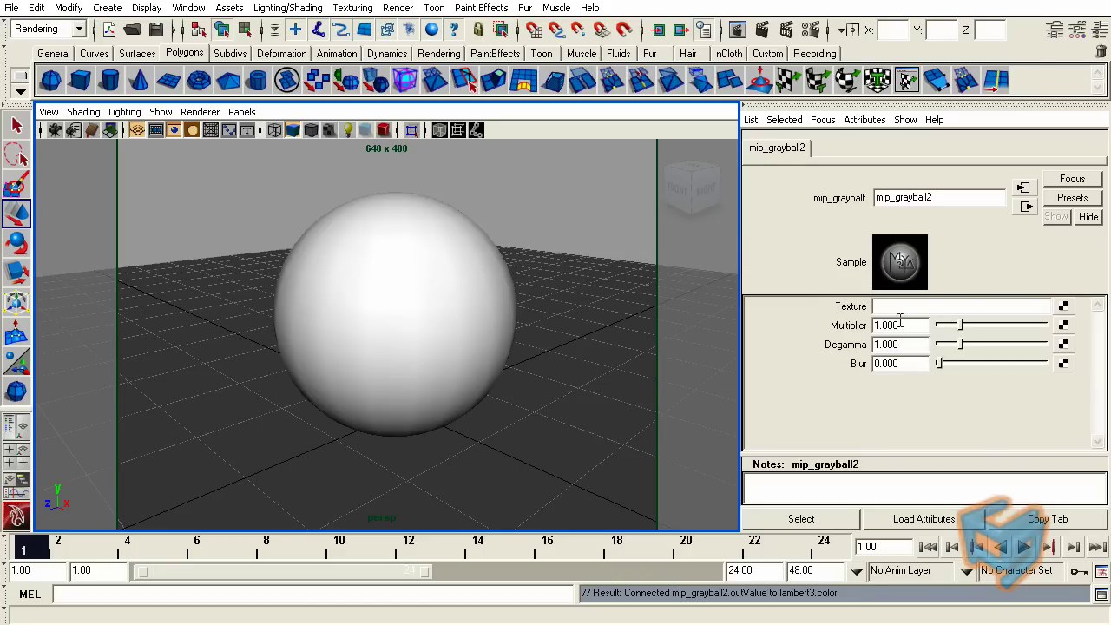
click(1059, 309)
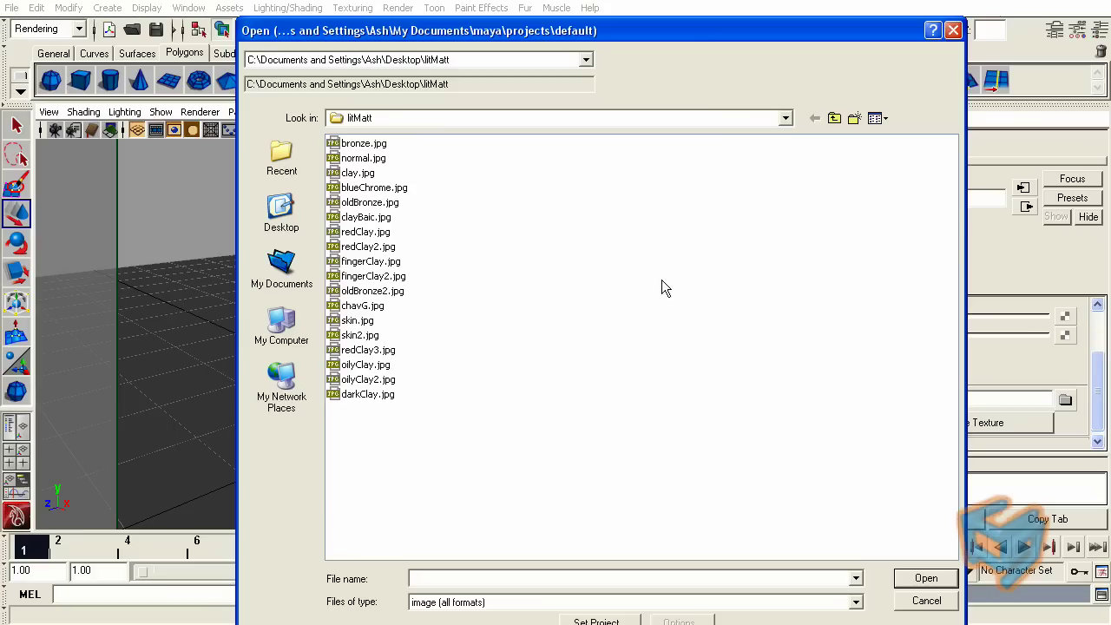
double_click(363, 143)
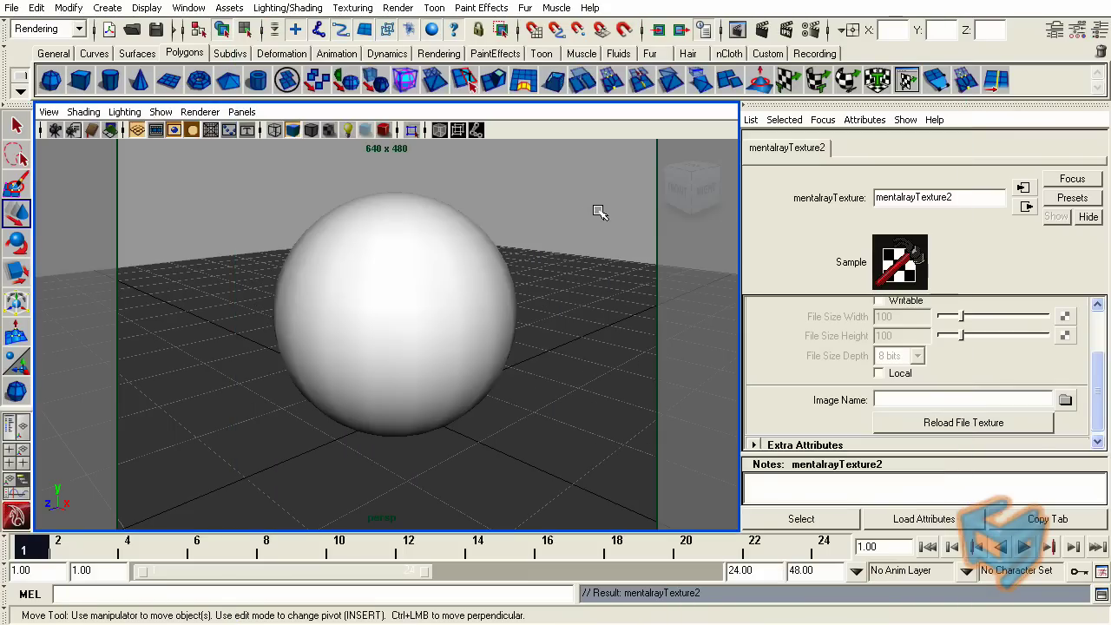
- Open the Render View and render a region covering the whole frame with mental ray
click(190, 8)
mouse_move(265, 57)
click(369, 56)
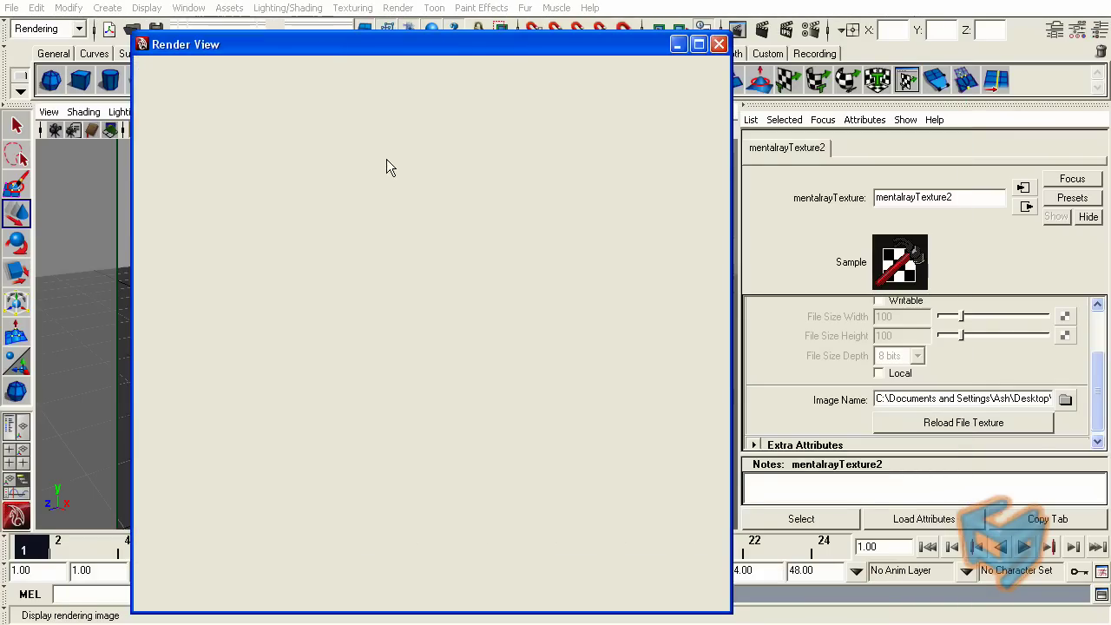
drag(248, 258, 708, 562)
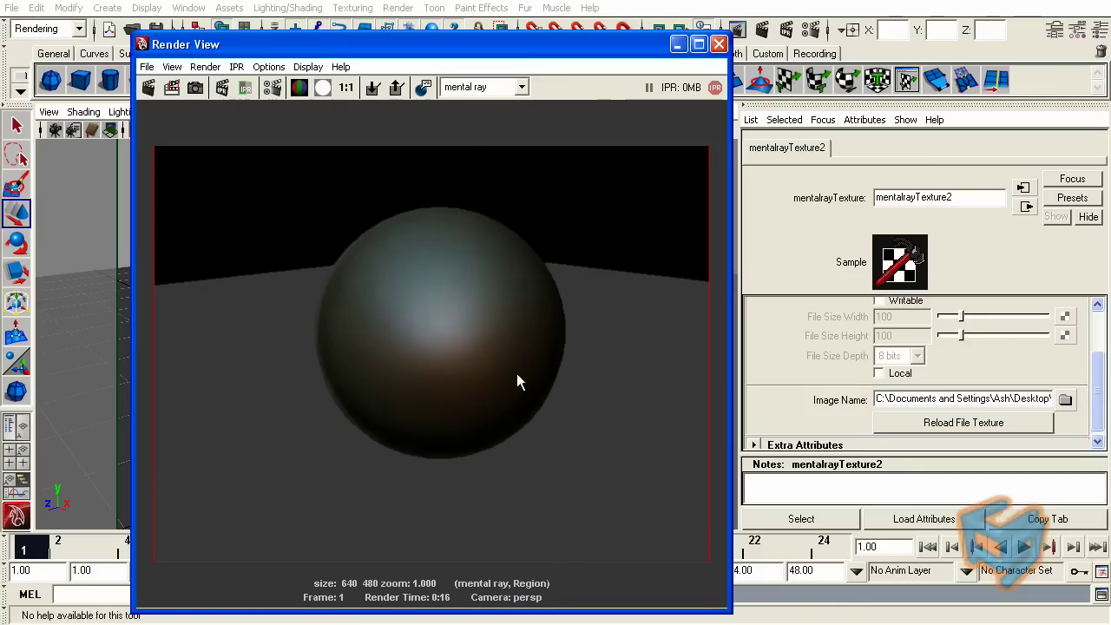
- Compare the rendered sphere with the bronze.jpg thumbnail in the litMatt folder window
drag(416, 45, 308, 36)
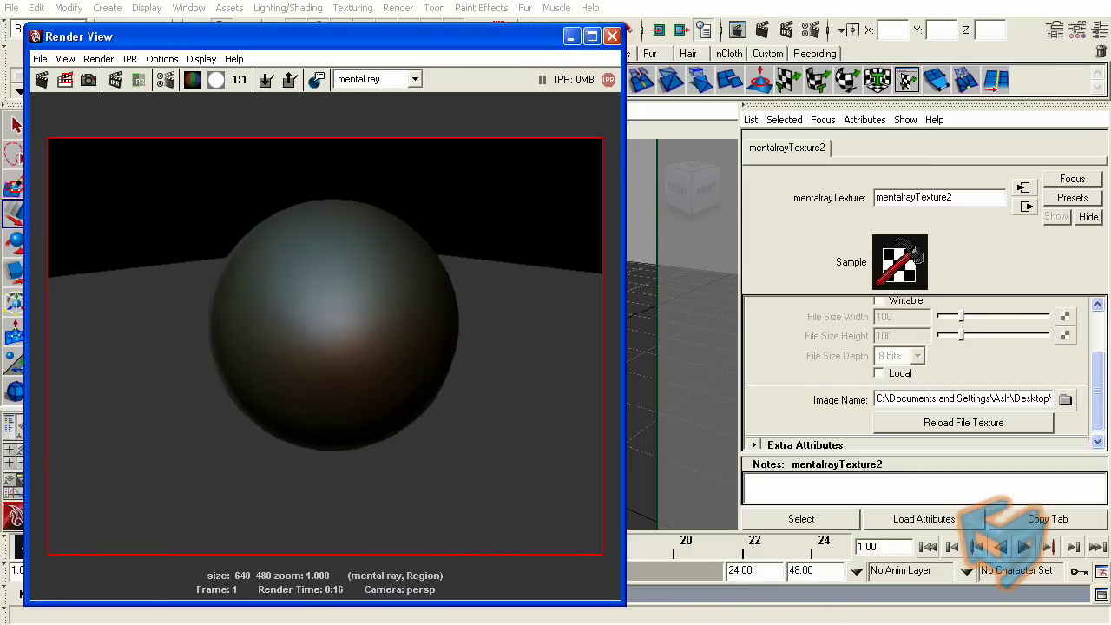
key(alt+Tab)
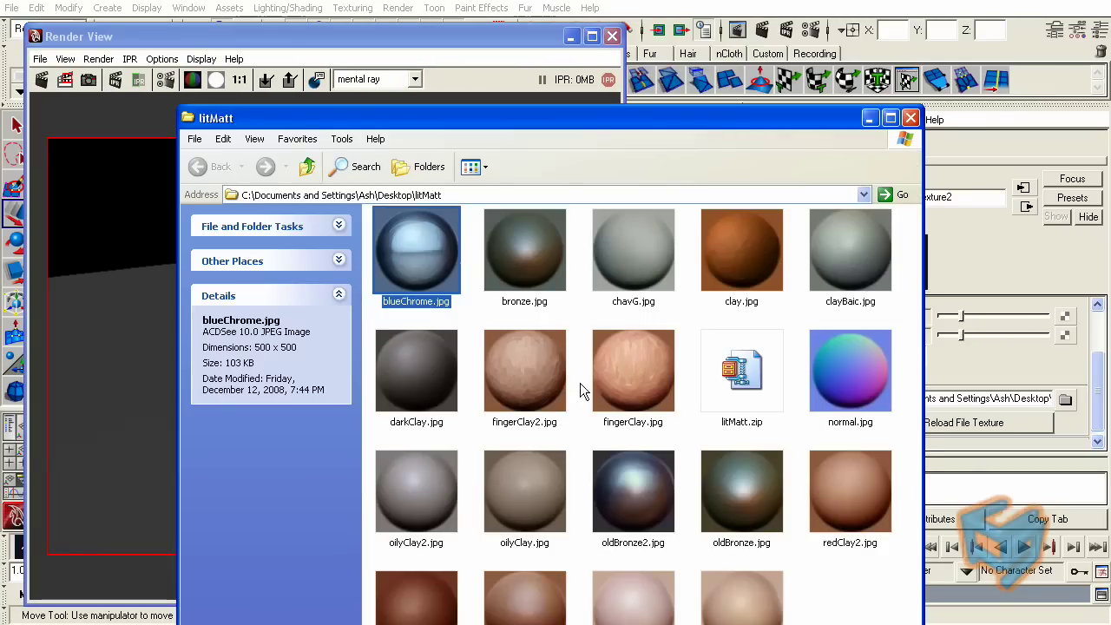
click(526, 251)
drag(512, 130, 770, 126)
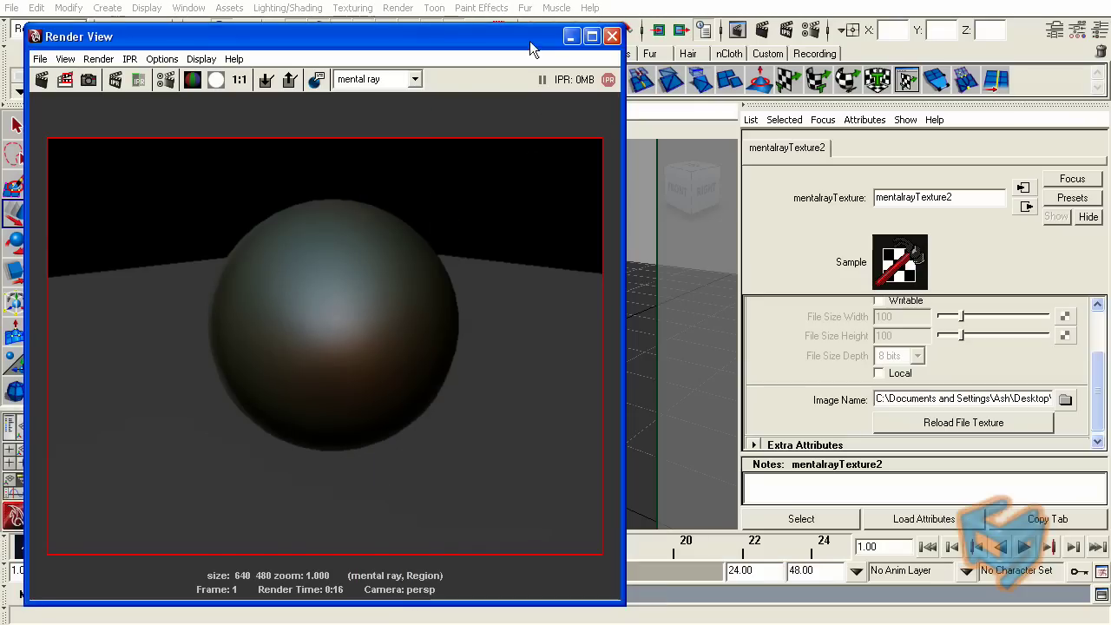
- Connect a Fractal texture to the displacement material of the sphere's shading group, lambert3SG
drag(530, 38, 593, 378)
click(446, 257)
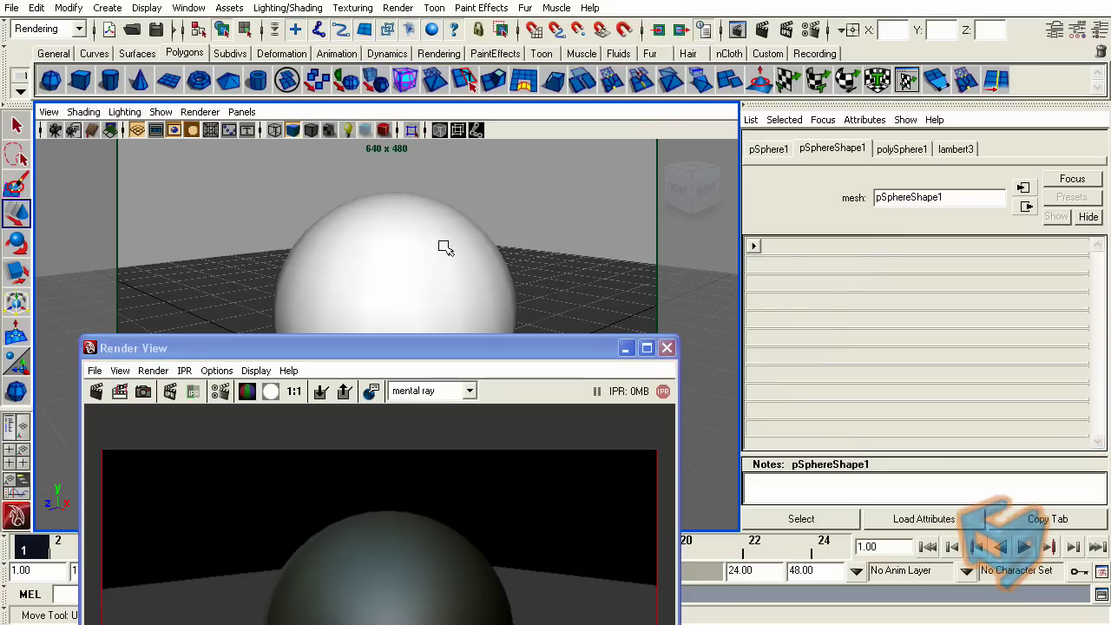
click(955, 150)
click(1025, 208)
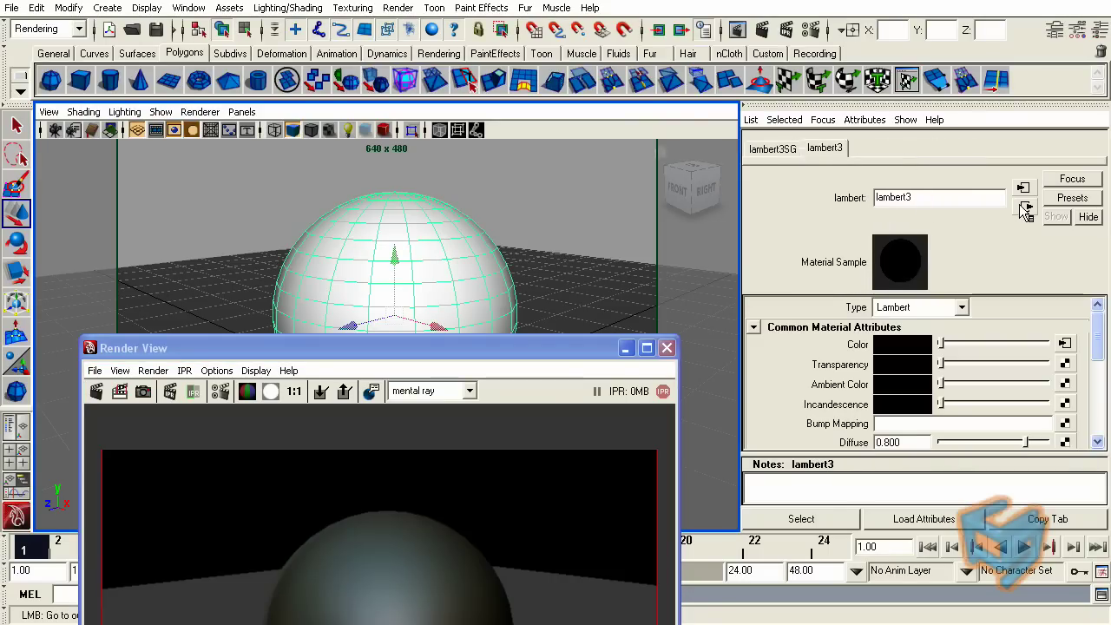
click(1065, 361)
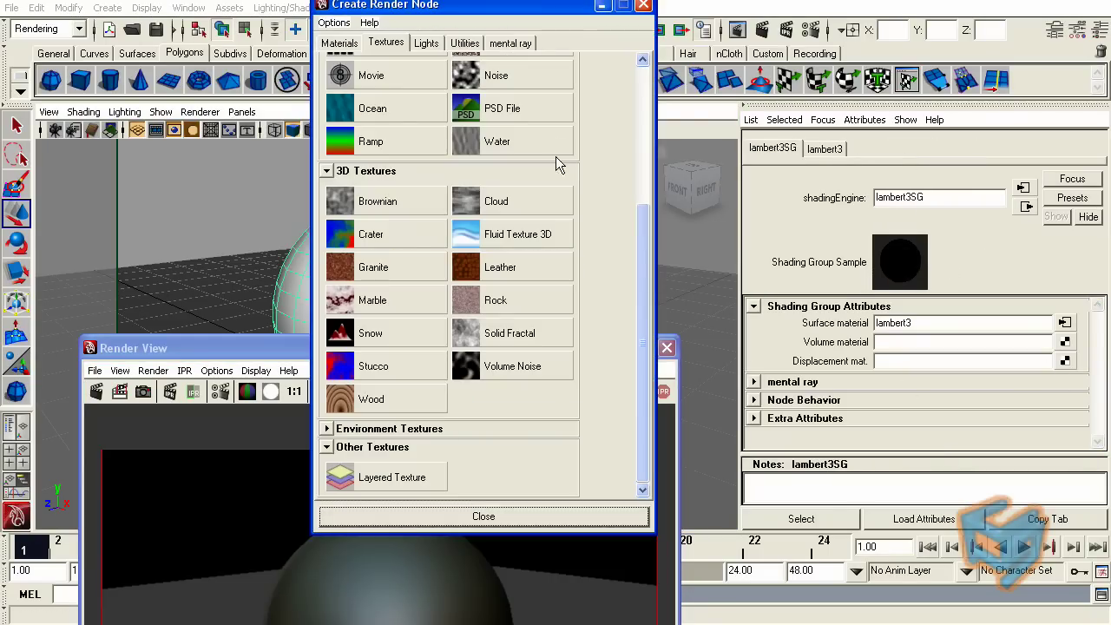
scroll(643, 130, up, 10)
click(512, 226)
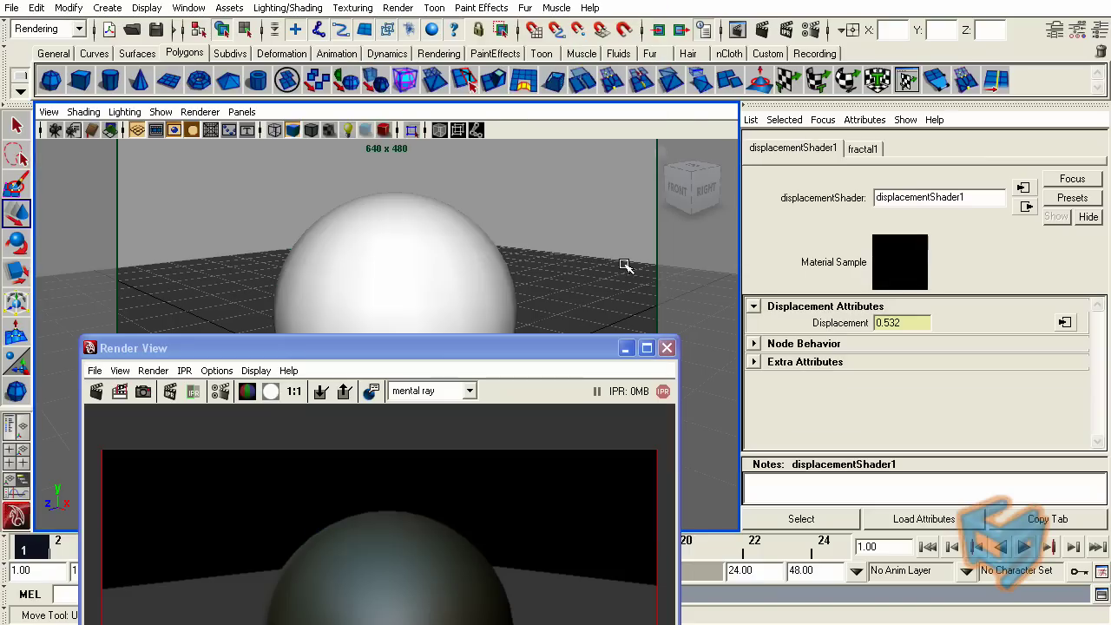
- Render the region around the displaced sphere with mental ray, clear the region and close the Render View
drag(544, 350, 593, 123)
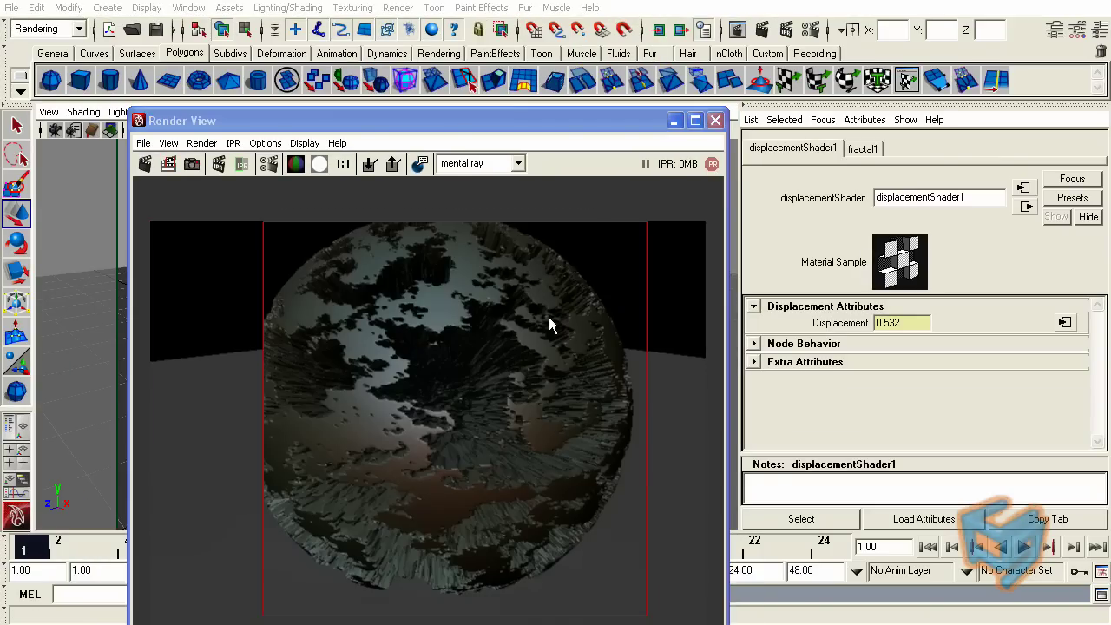
click(239, 214)
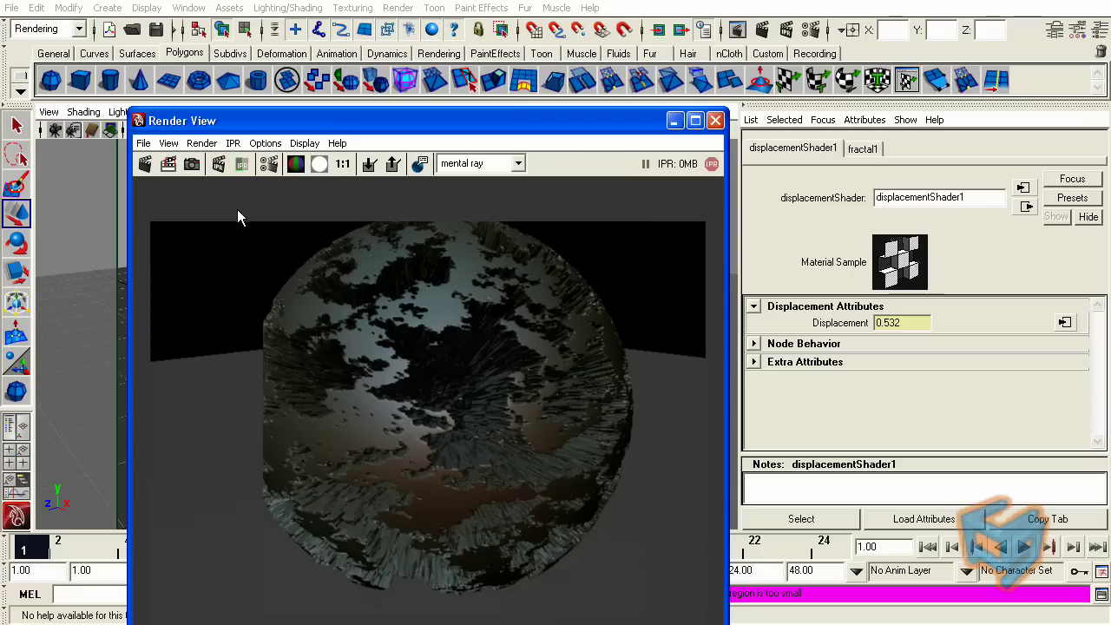
click(716, 121)
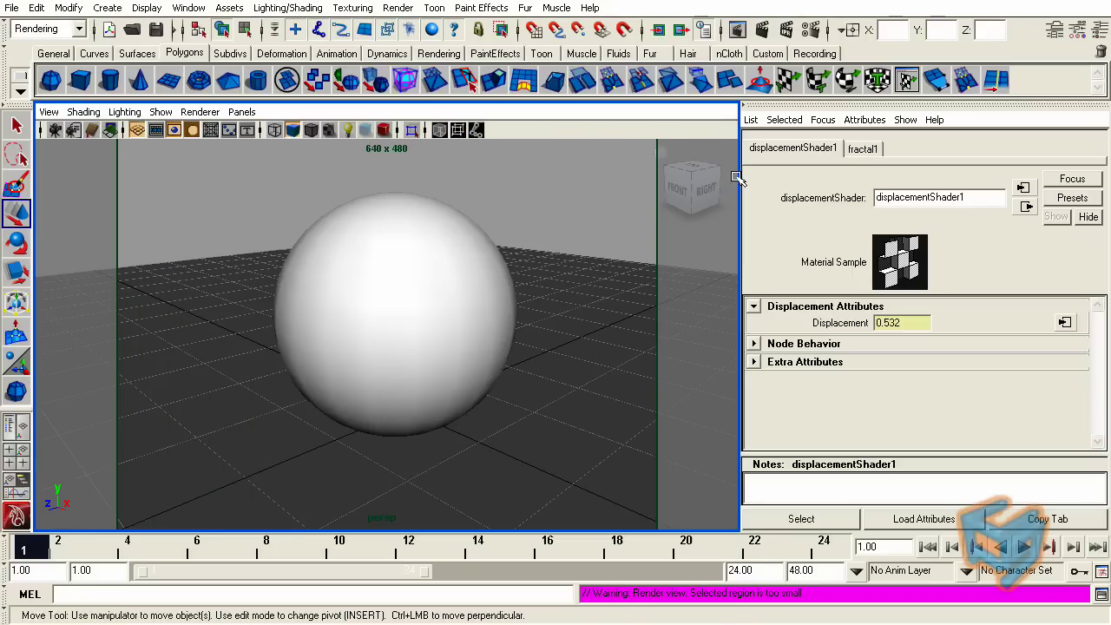
- Break the displacement material connection on the lambert3SG shading group
click(823, 120)
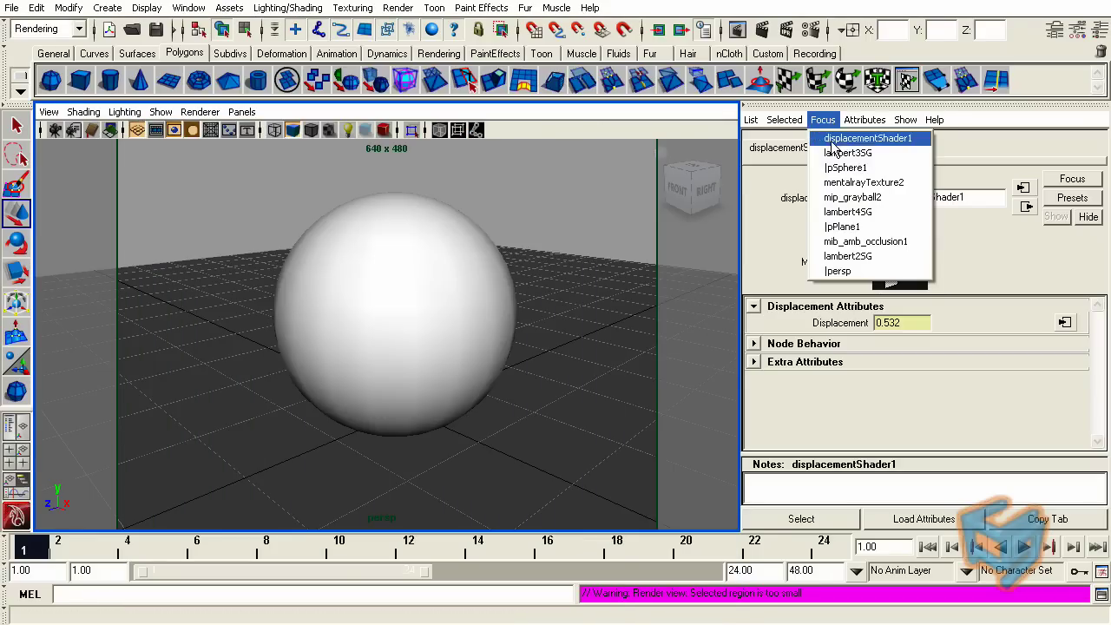
click(837, 151)
right_click(857, 368)
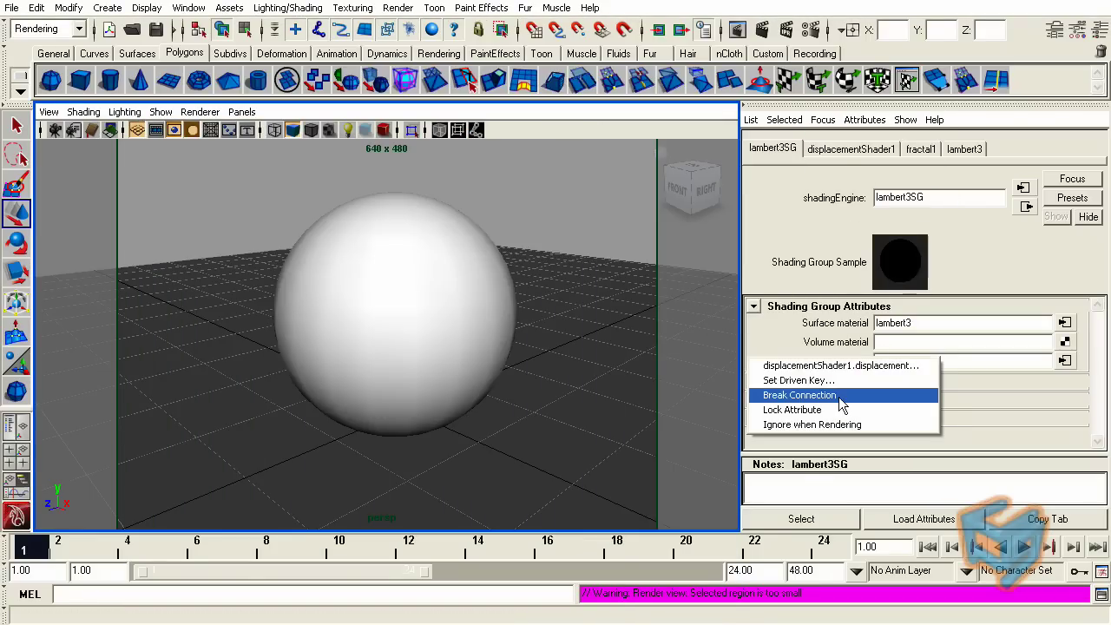
click(799, 395)
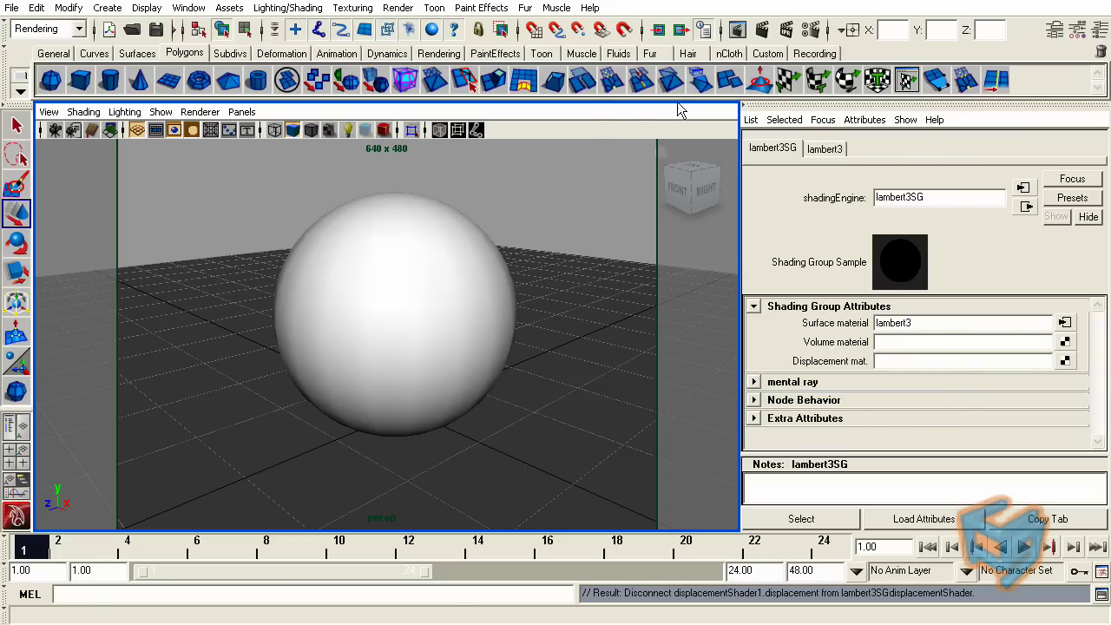
- Turn off Final Gathering in the mental ray Indirect Lighting render settings
click(808, 29)
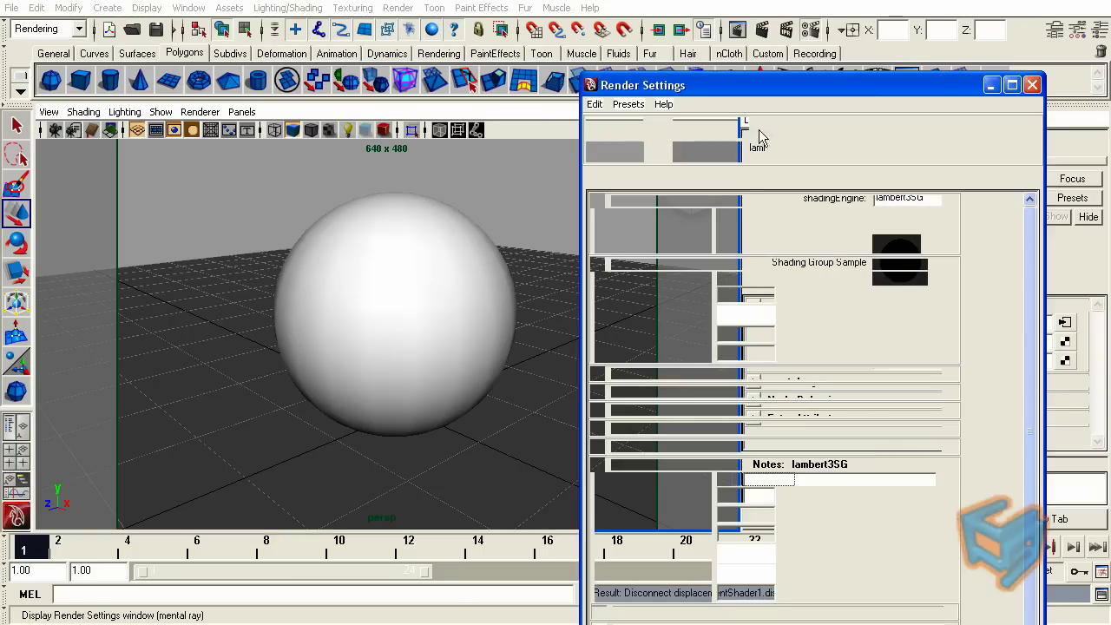
click(731, 450)
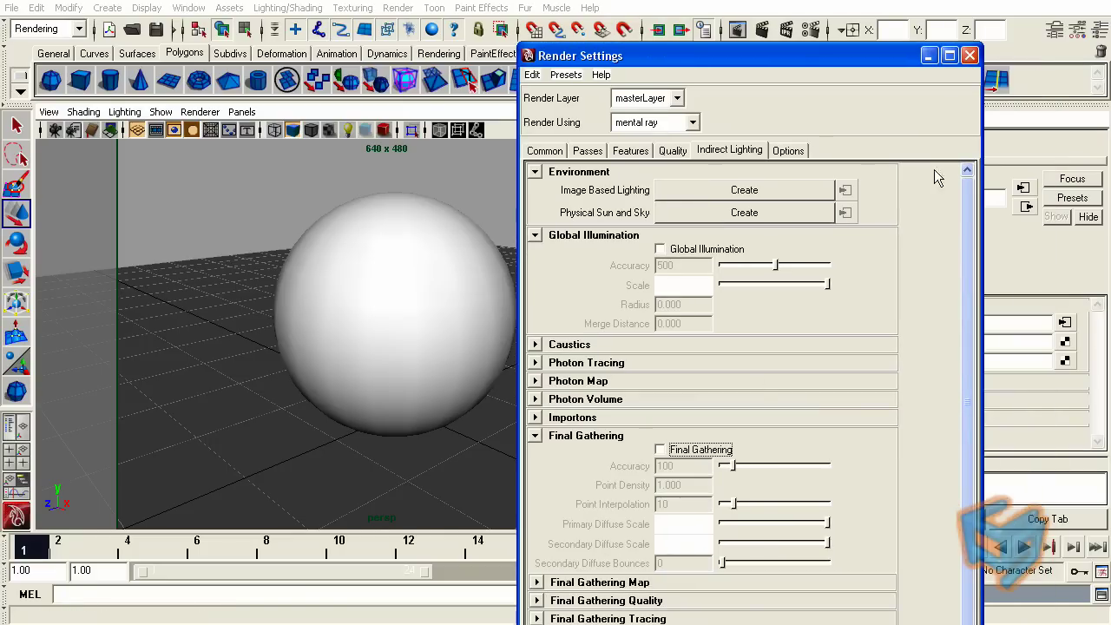
click(969, 54)
- Render the perspective view again without displacement and keep the image in the Render View
click(189, 8)
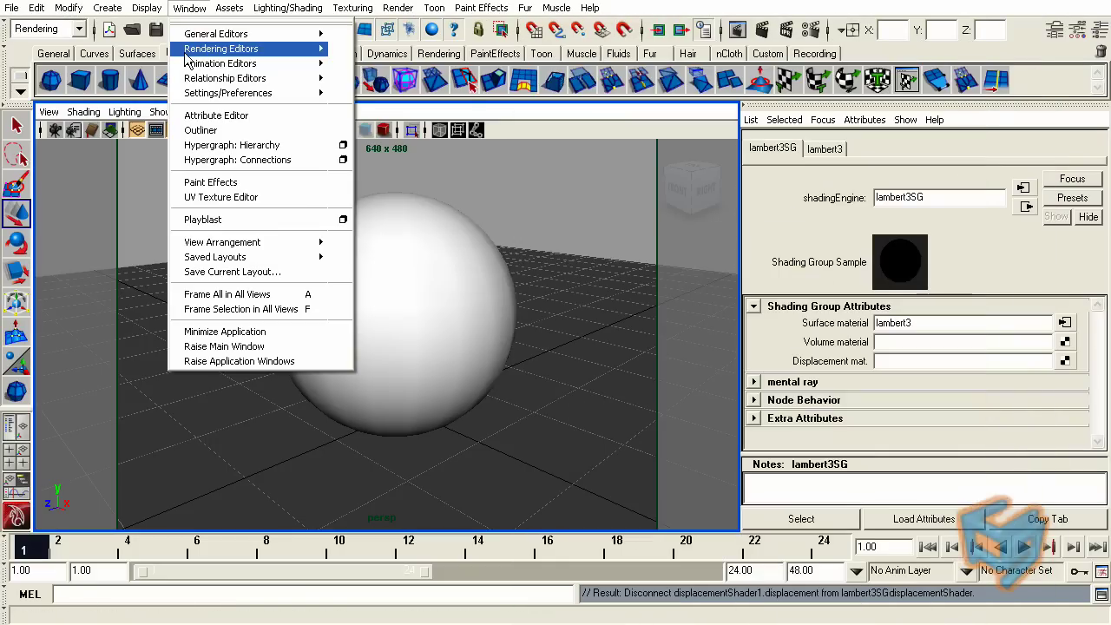
mouse_move(217, 48)
click(368, 49)
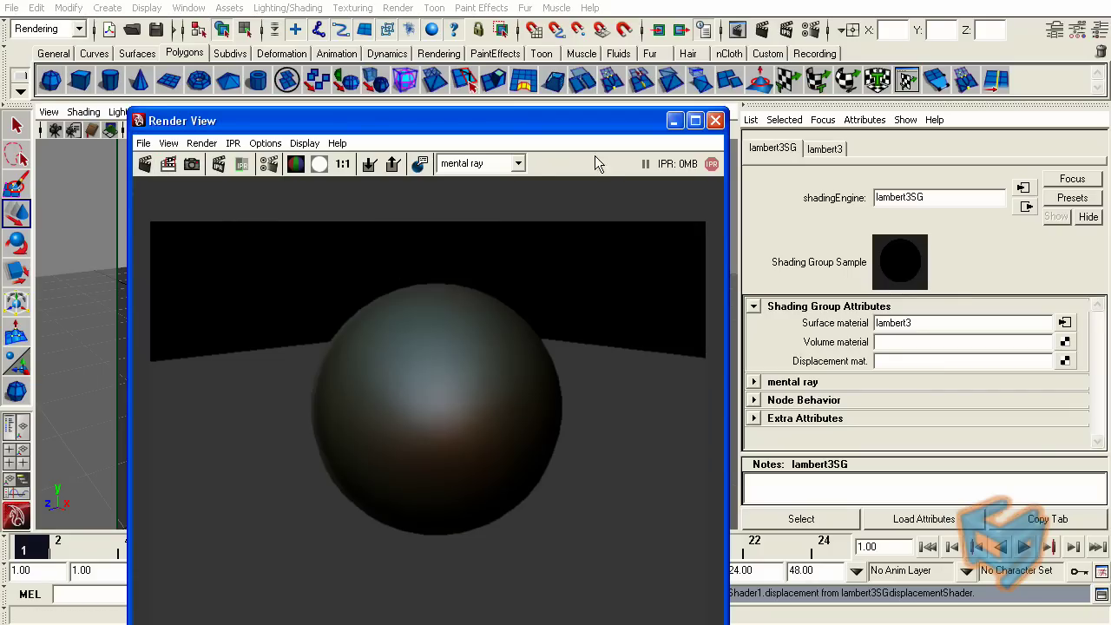
click(369, 164)
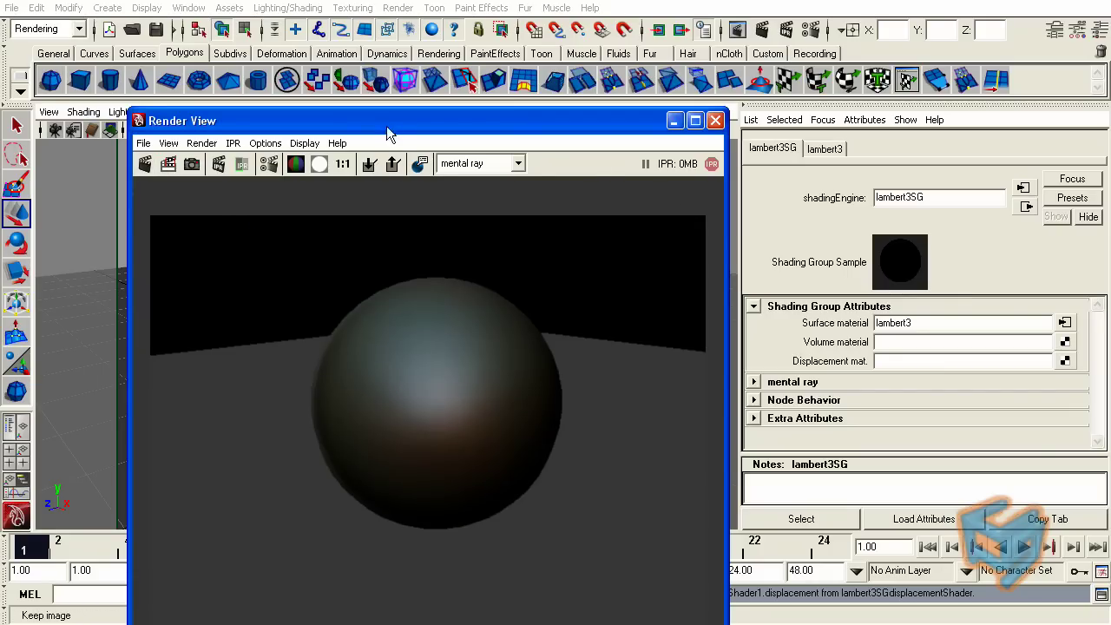
- Render the sphere with mental ray from a steeper, higher camera angle
drag(387, 135, 646, 271)
alt+drag(162, 307, 350, 372)
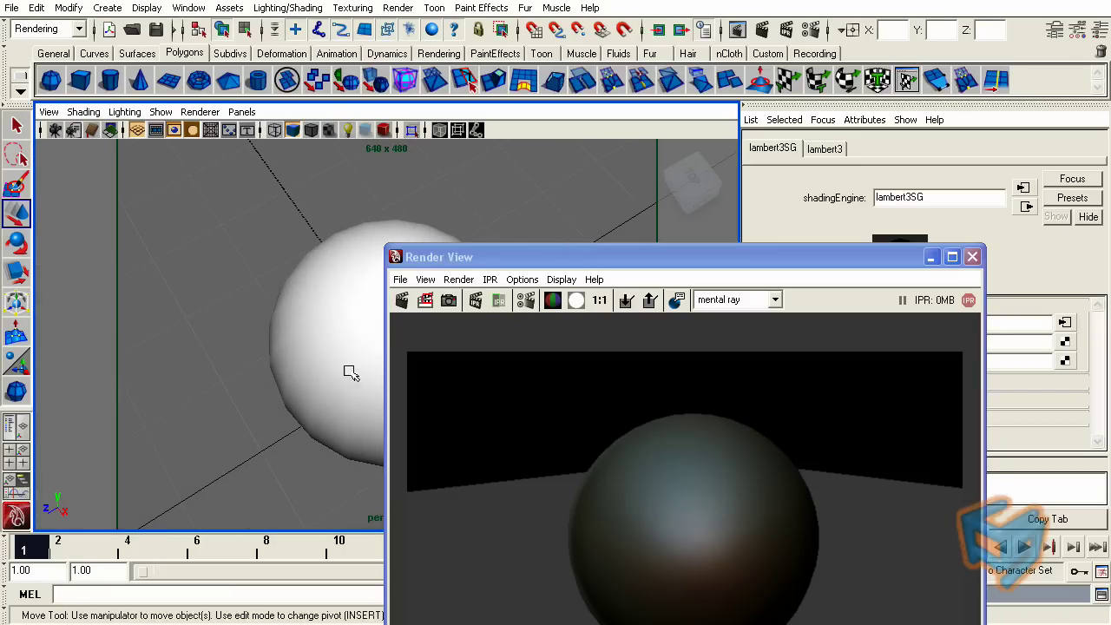
click(401, 301)
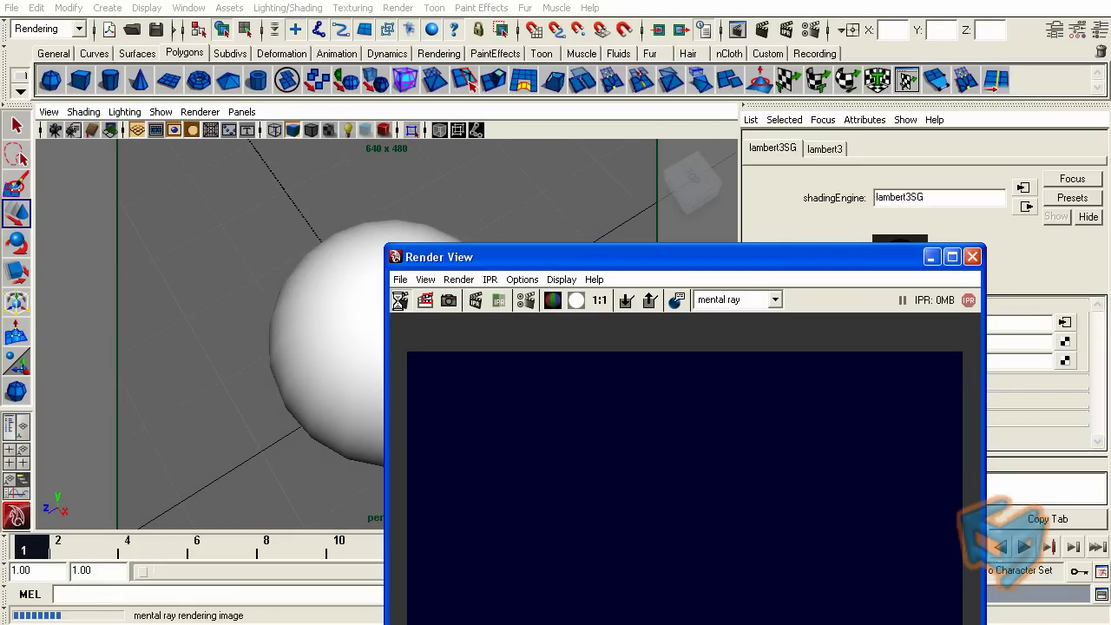
drag(467, 260, 295, 63)
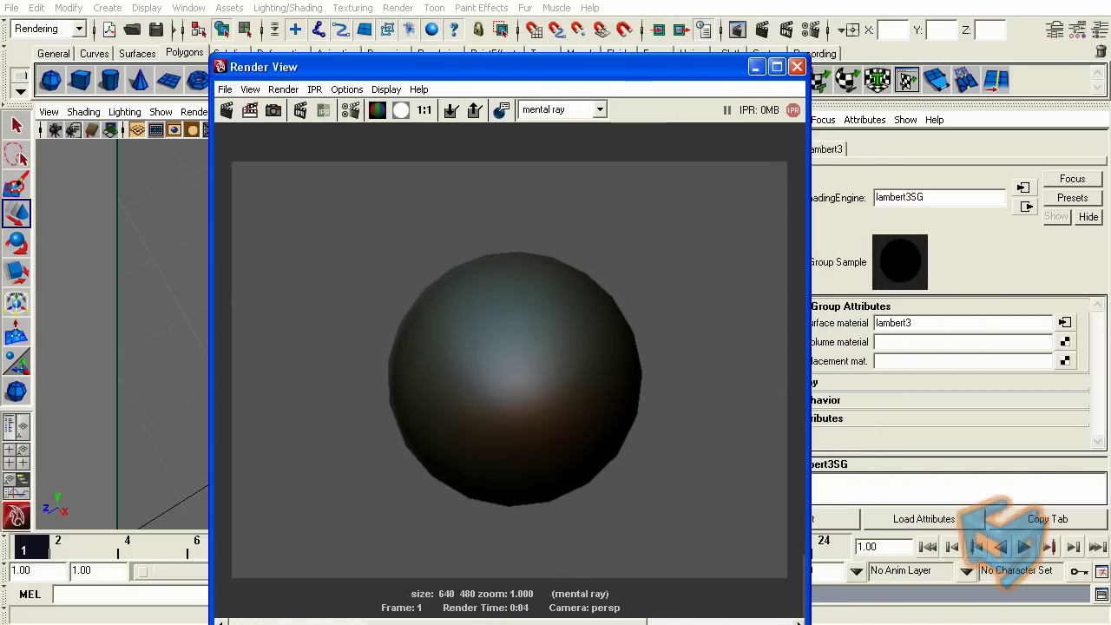
- Compare the kept sphere renders from the steep and the lower camera angles in the Render View
click(729, 621)
click(729, 621)
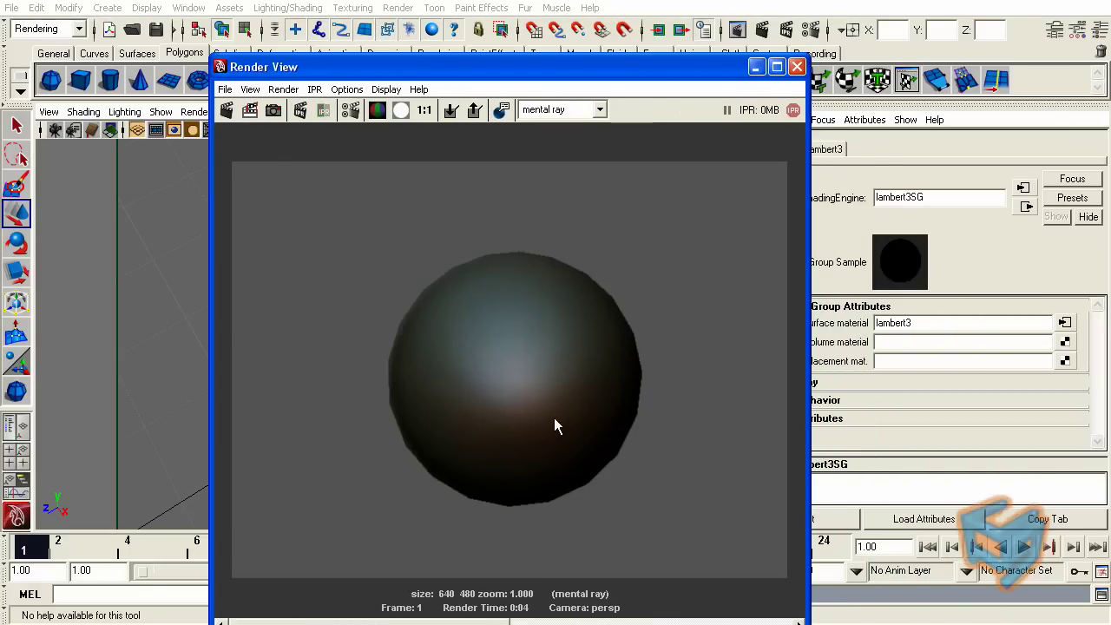
click(521, 621)
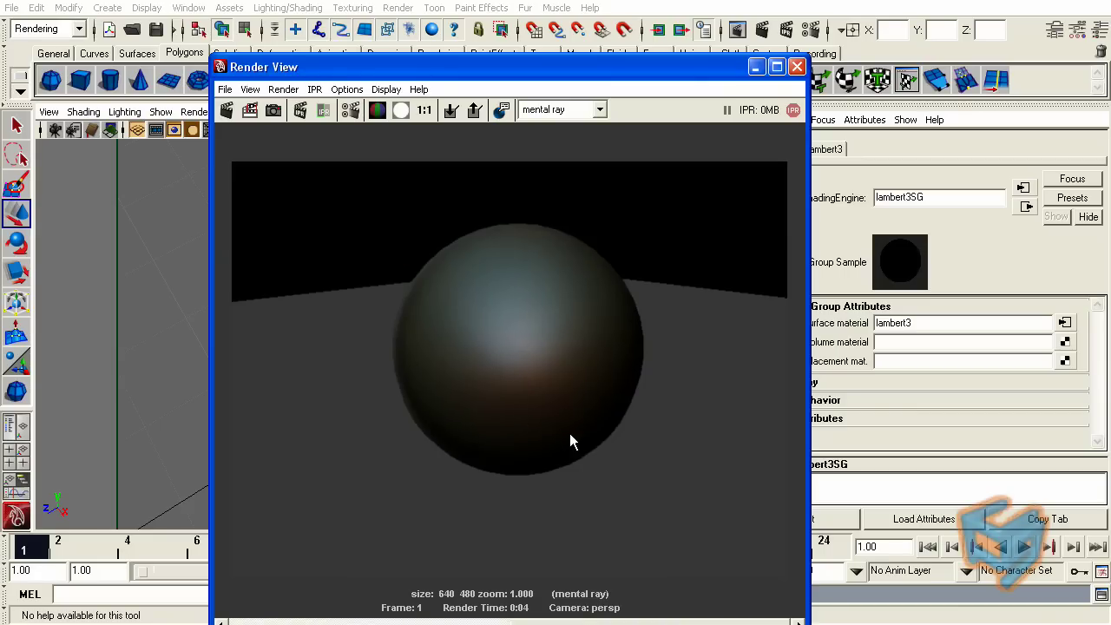
click(729, 621)
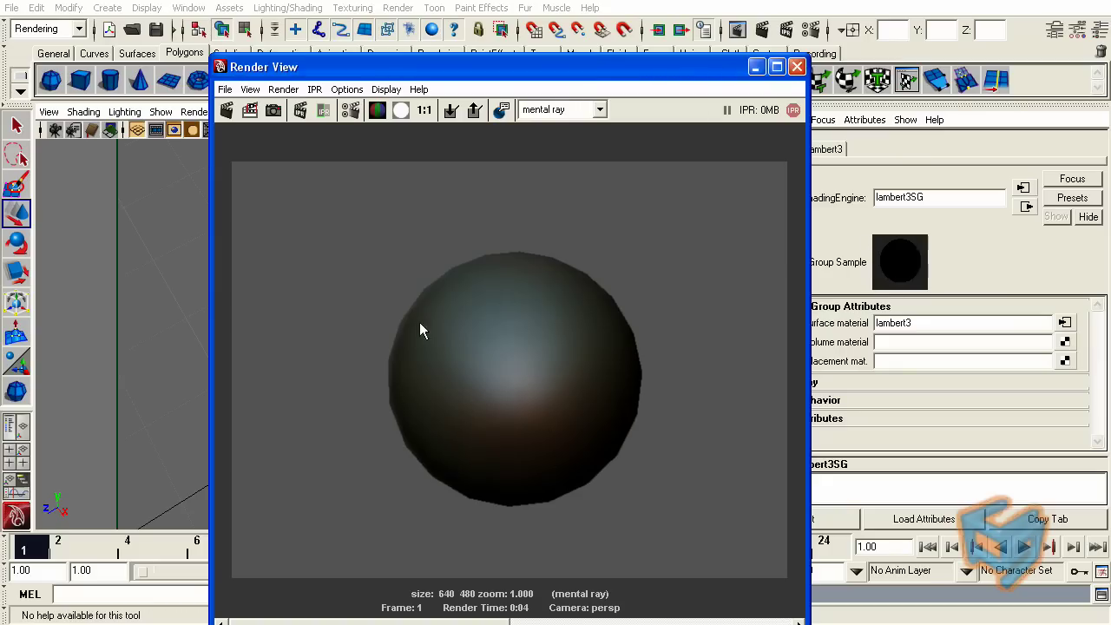
- Delete the sphere from the scene and import the robot character model with its ground plane
click(798, 68)
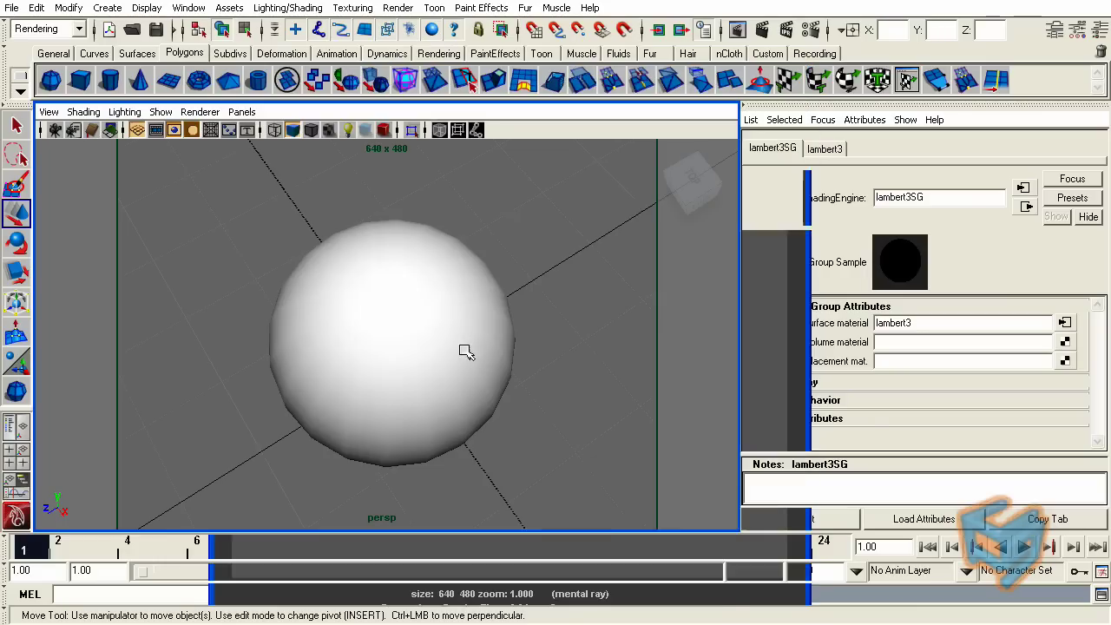
click(451, 319)
key(Delete)
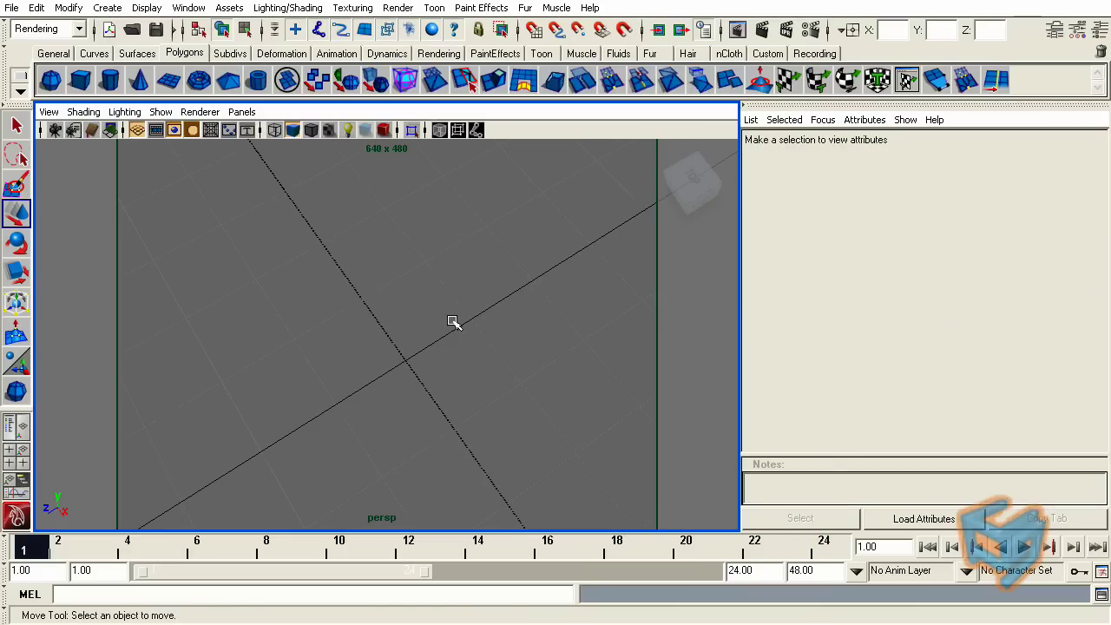
click(12, 8)
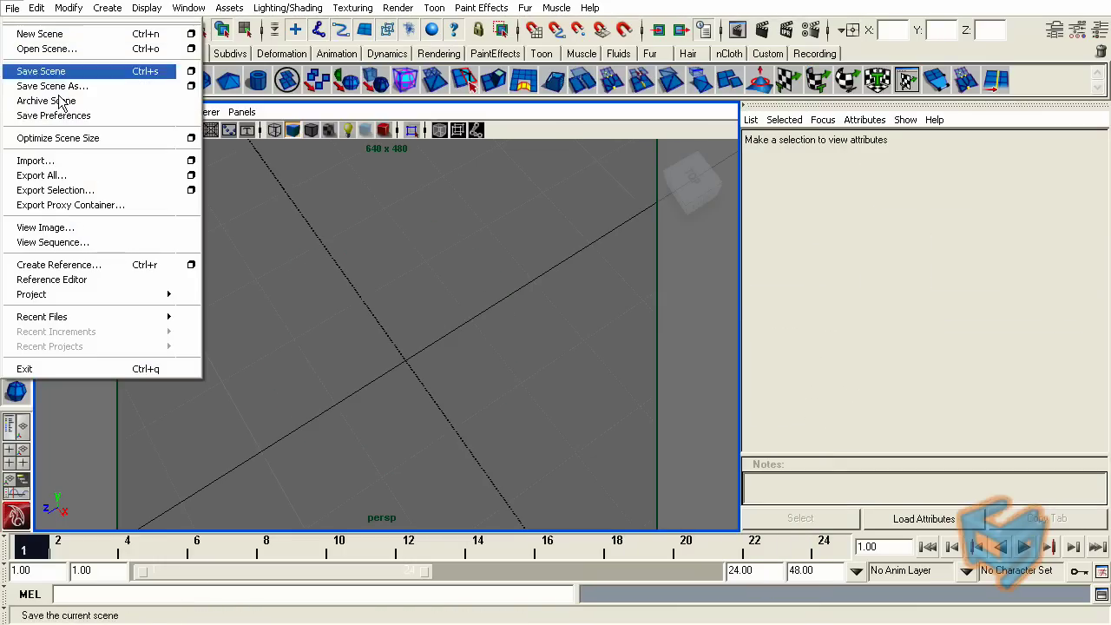
click(191, 160)
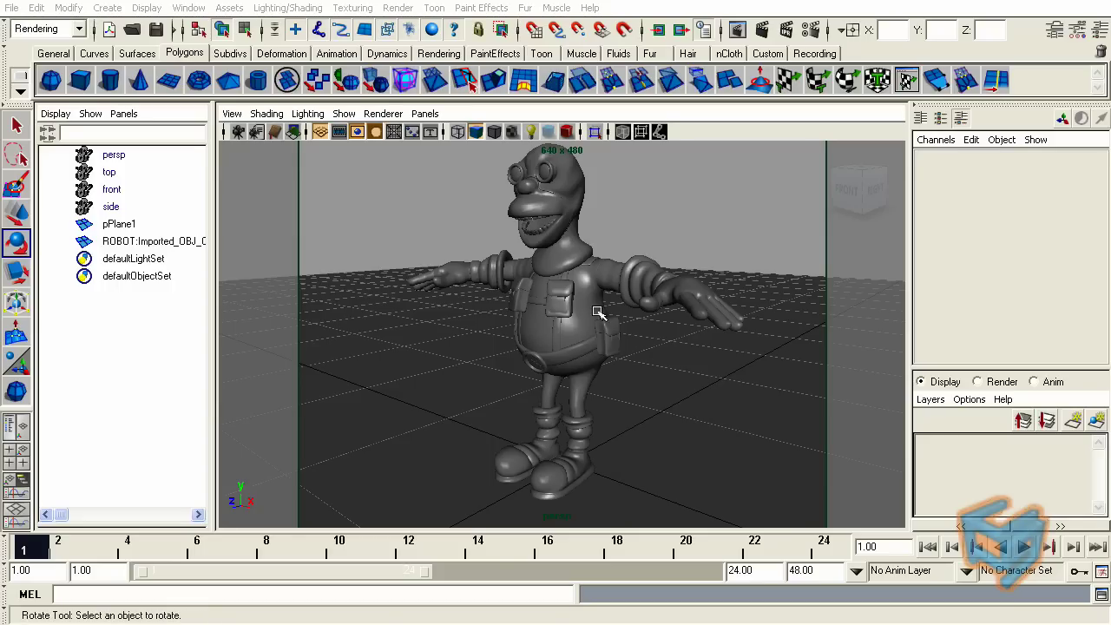
- Assign the existing lambert3 material to the imported robot and render the perspective view with mental ray
click(573, 304)
right_drag(588, 308, 737, 601)
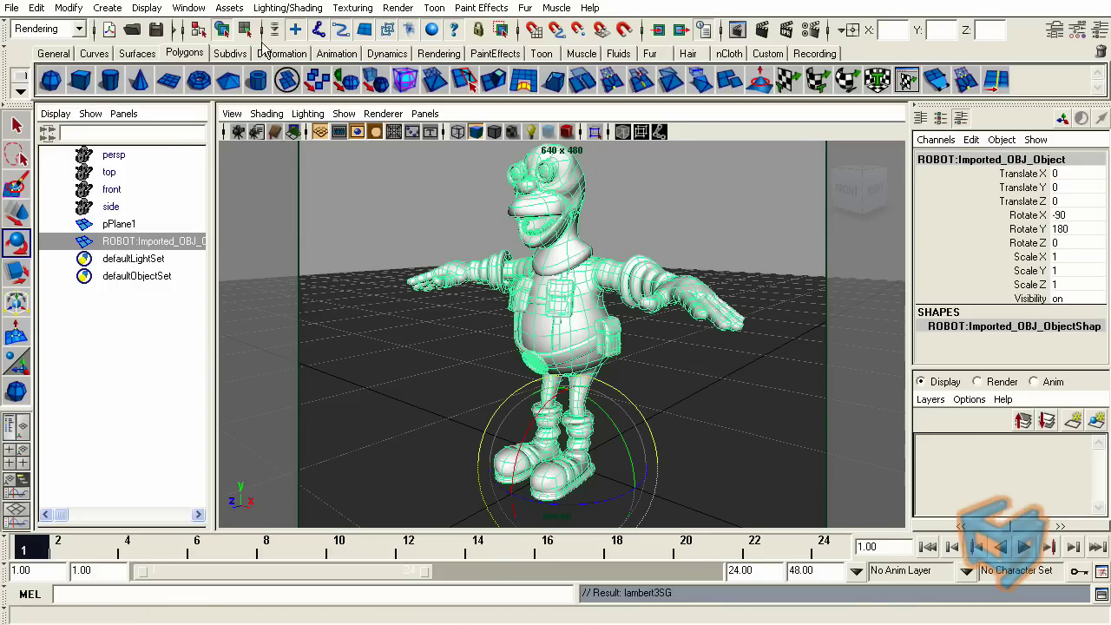
click(188, 8)
mouse_move(223, 50)
click(369, 52)
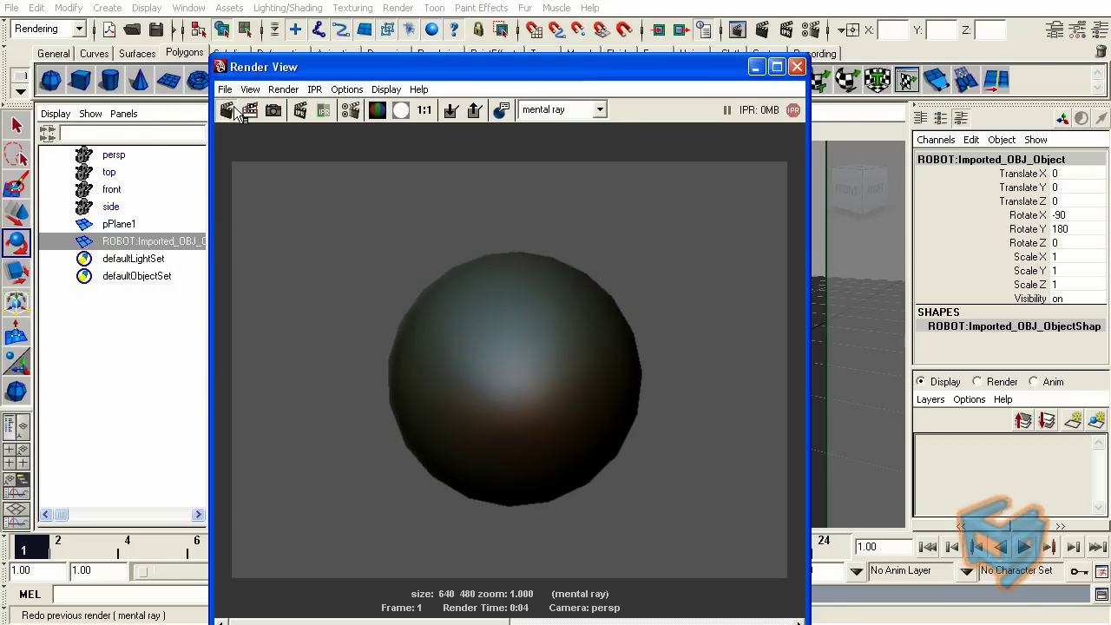
click(228, 109)
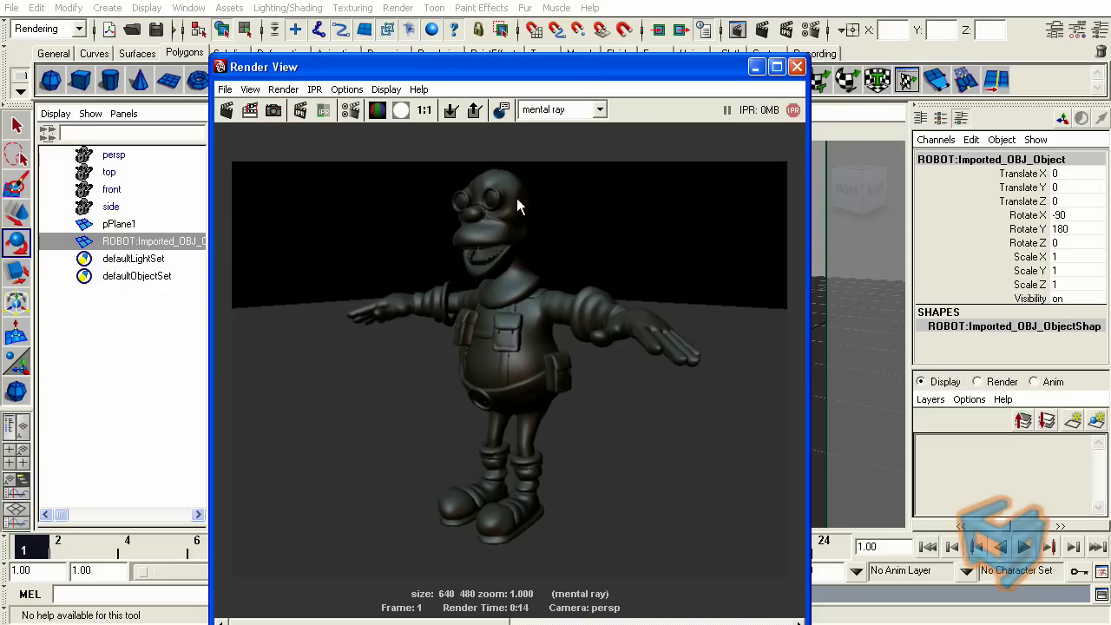
- Load normal.jpg from the litMatt folder as the image of mentalrayTexture2, the texture feeding the robot material's mip_grayball2
drag(603, 71, 516, 75)
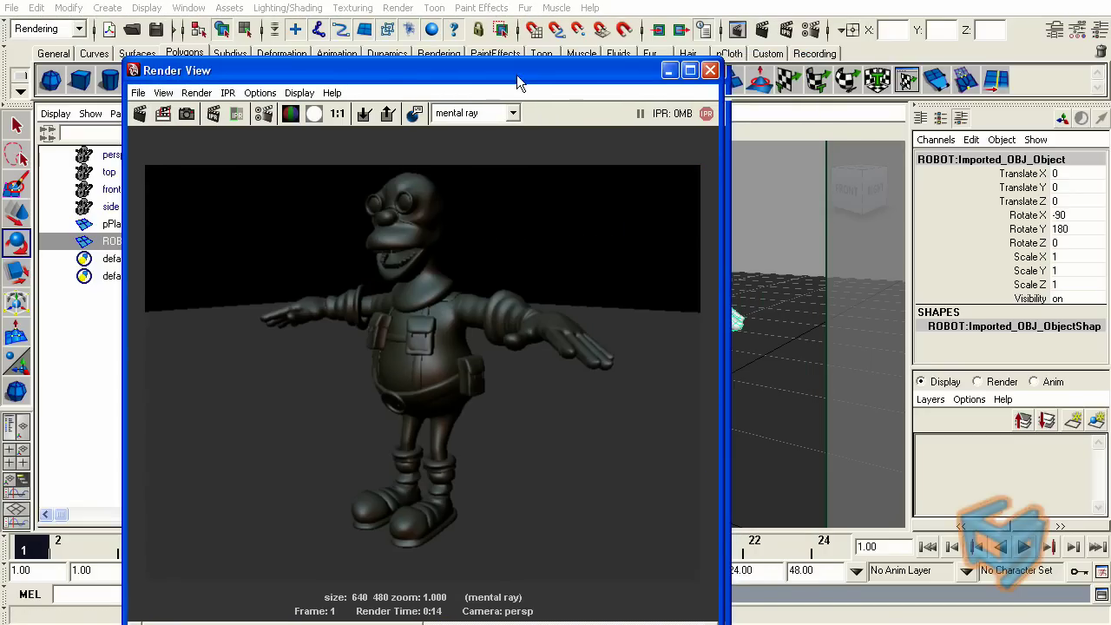
right_drag(731, 319, 725, 552)
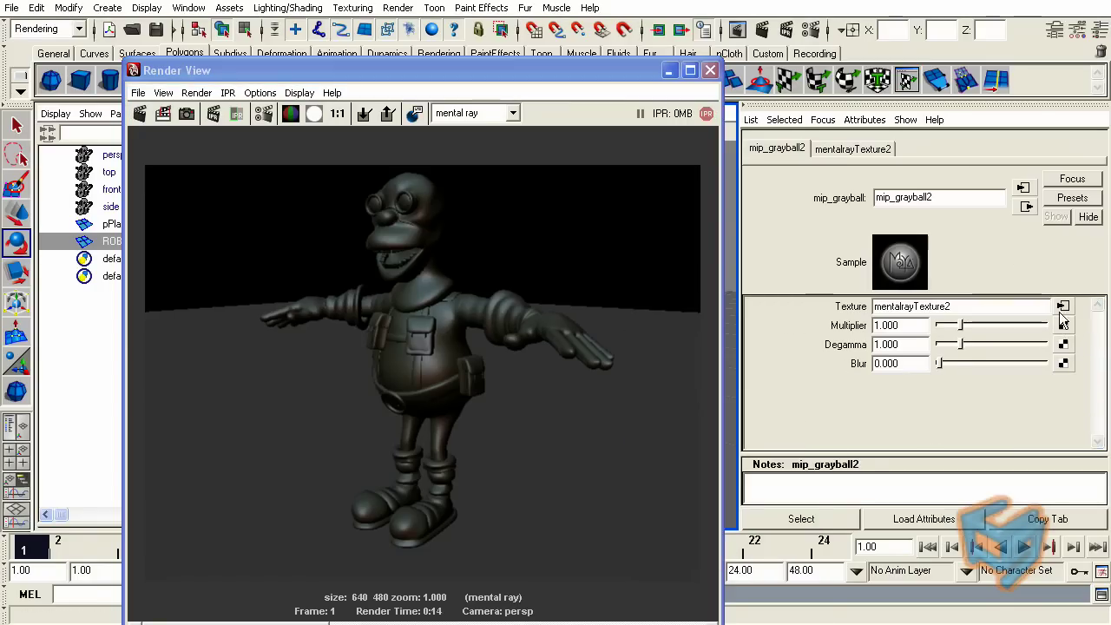
click(1064, 300)
click(1064, 399)
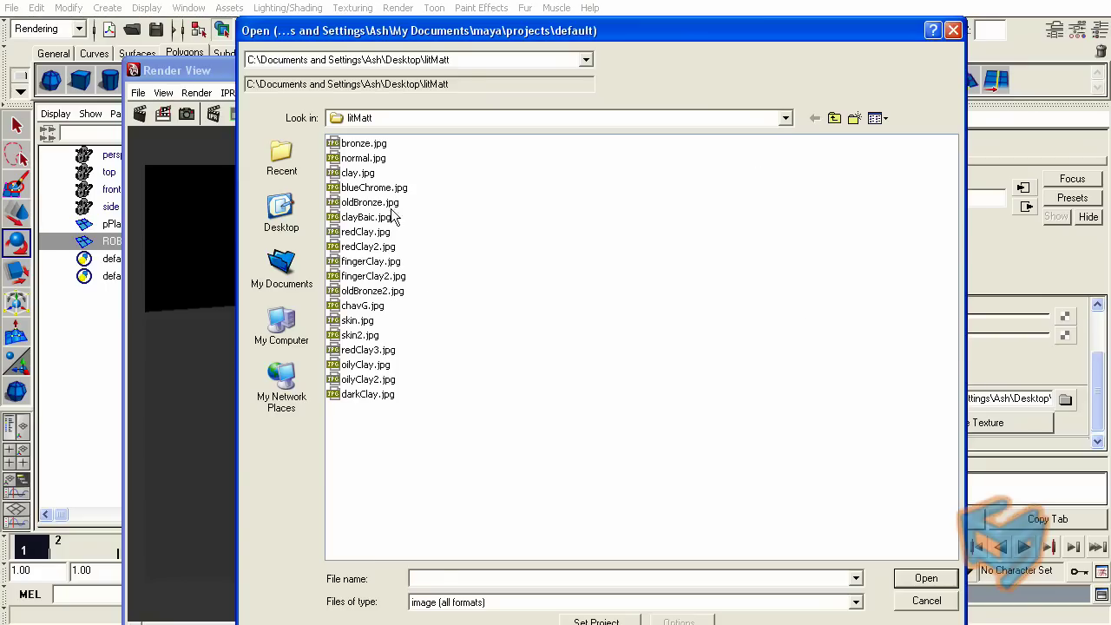
double_click(362, 159)
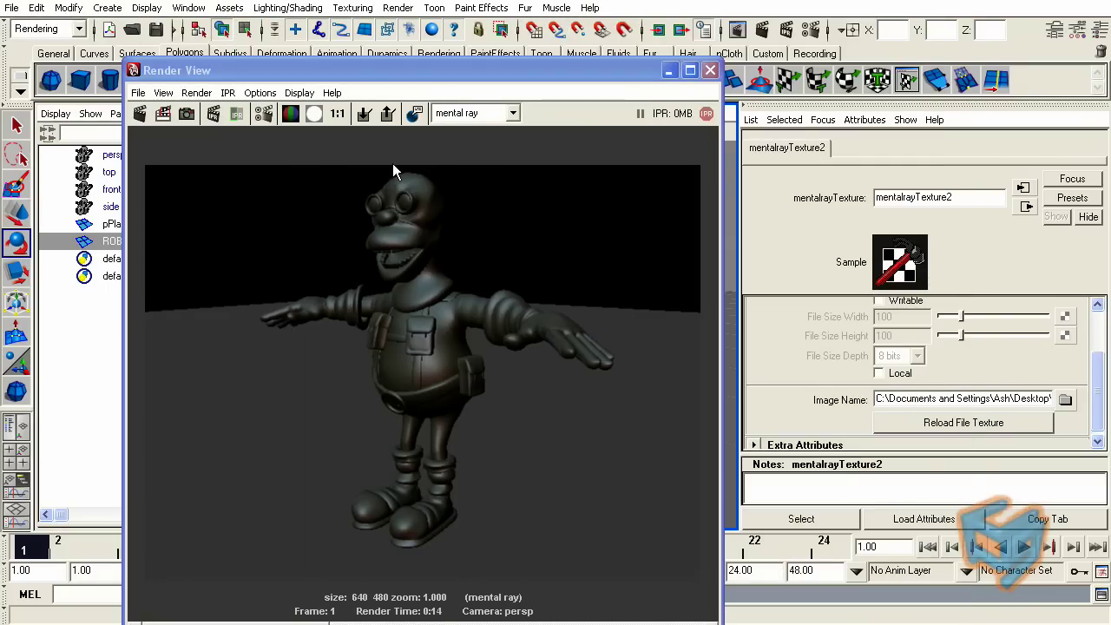
- Render a region covering the whole robot except the tip of its outstretched hand, using the normal.jpg shading
drag(280, 165, 675, 581)
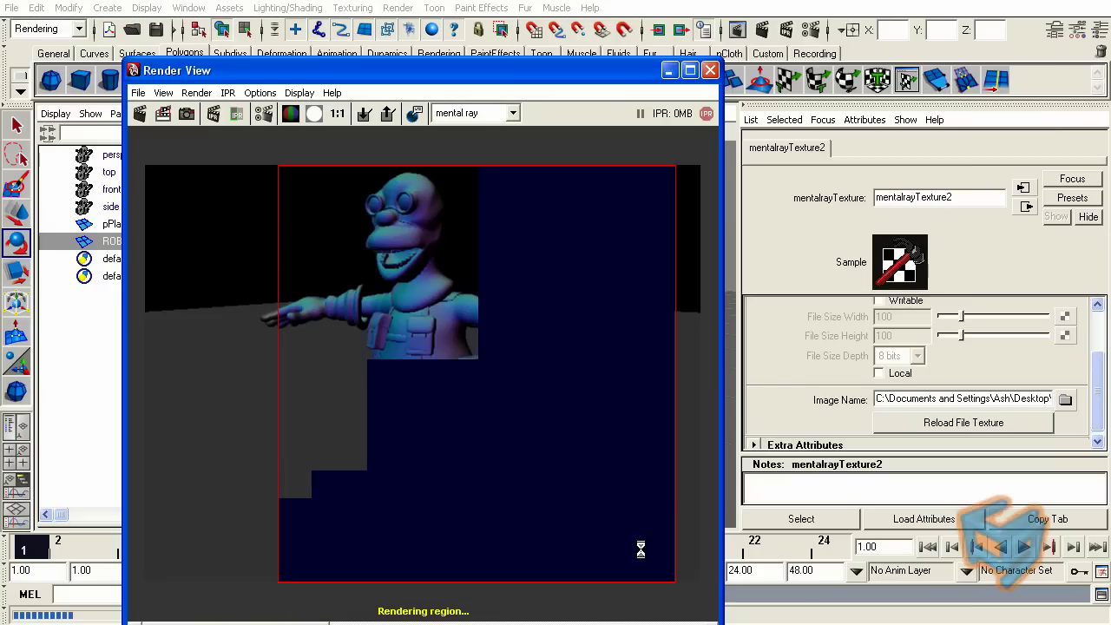
click(426, 371)
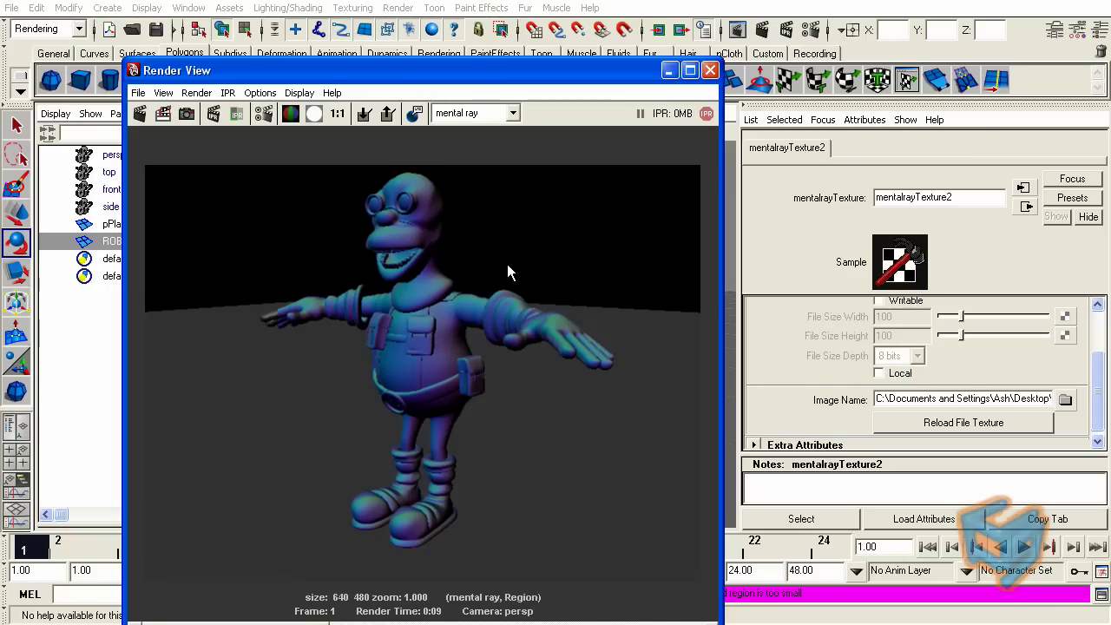
drag(347, 70, 319, 54)
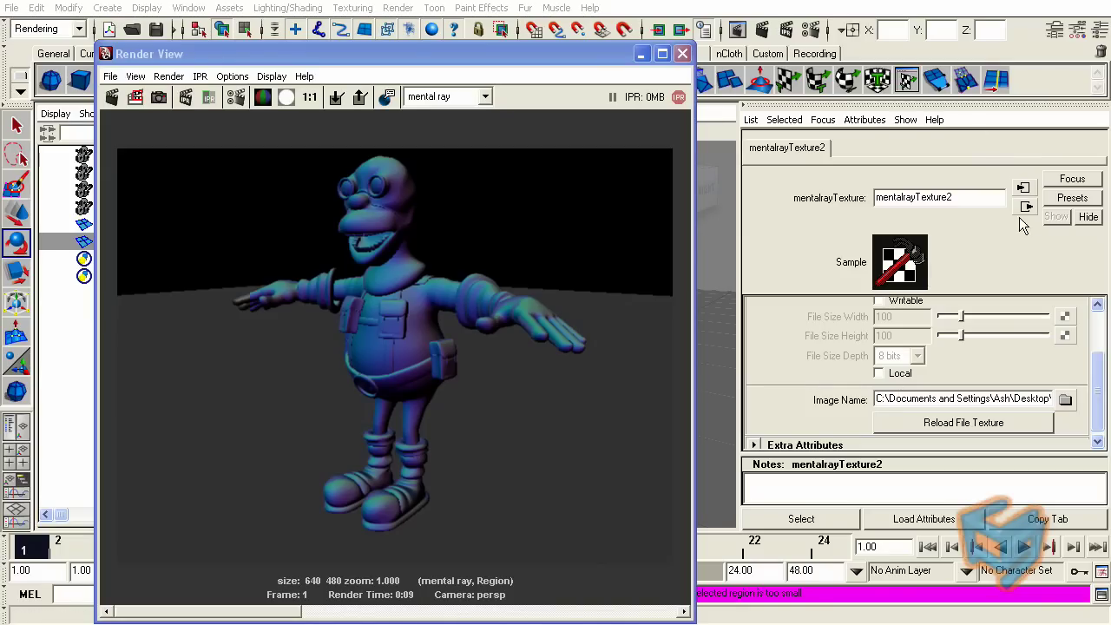
- Connect the mip_grayball2 shader to the Ambient Color of the lambert3 material
click(821, 119)
click(843, 165)
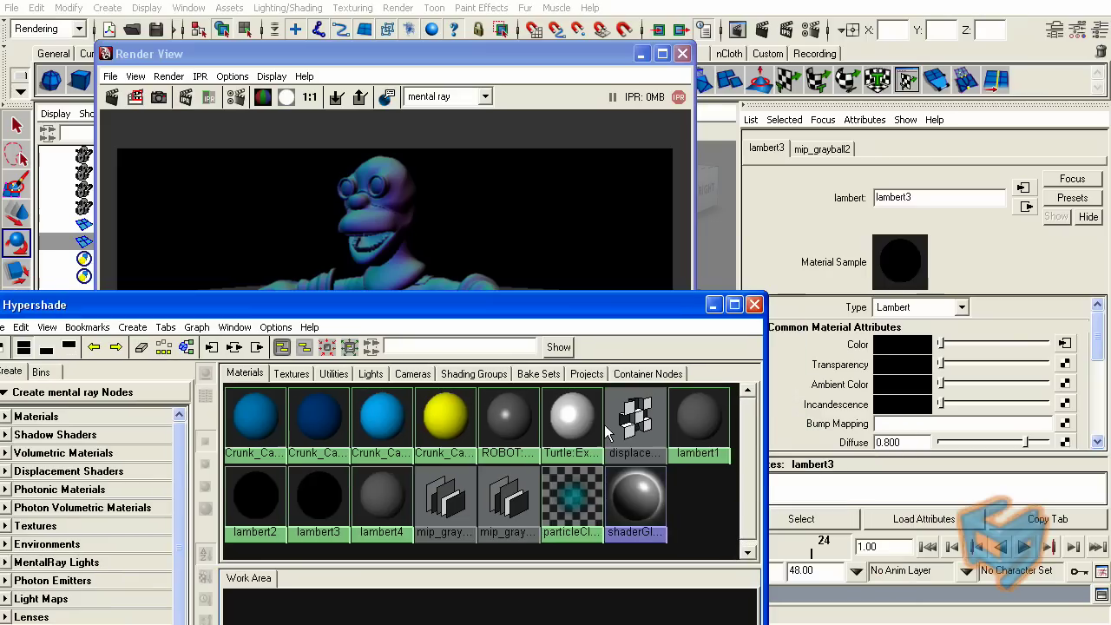
middle_drag(510, 503, 834, 387)
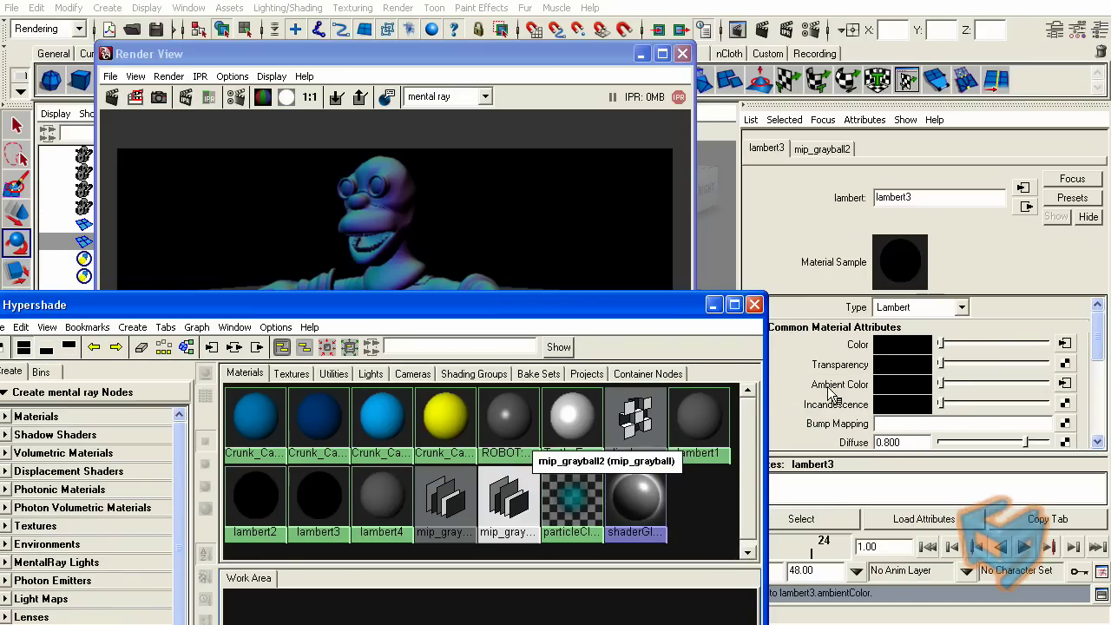
- Check the end of mentalrayTexture2's image path and render a region around the robot's nearer arm and belt pouch
click(1064, 383)
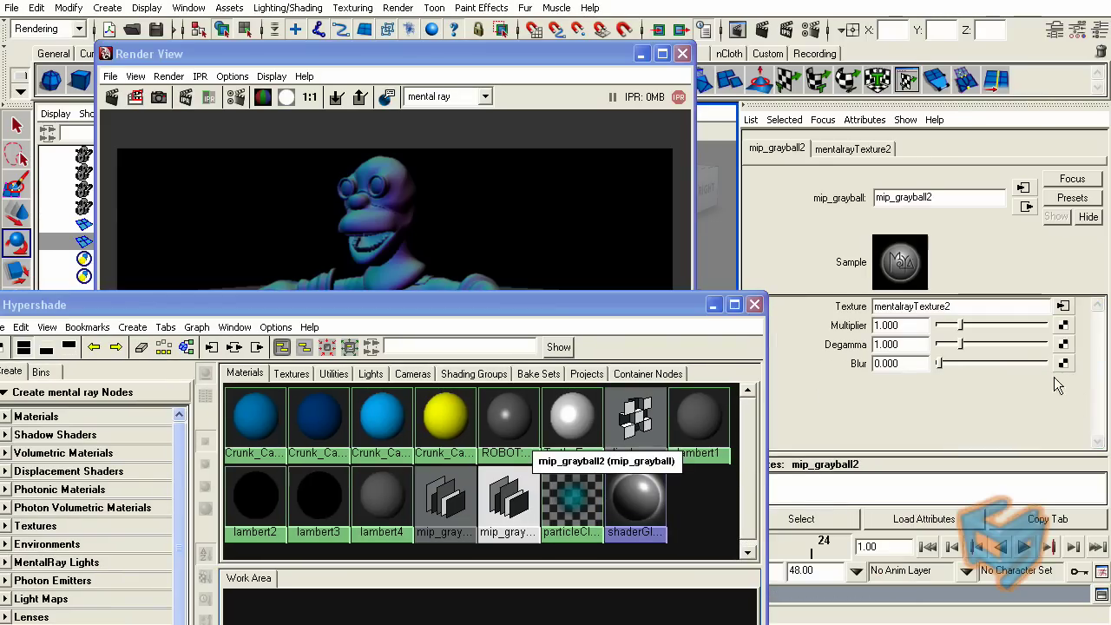
click(1062, 309)
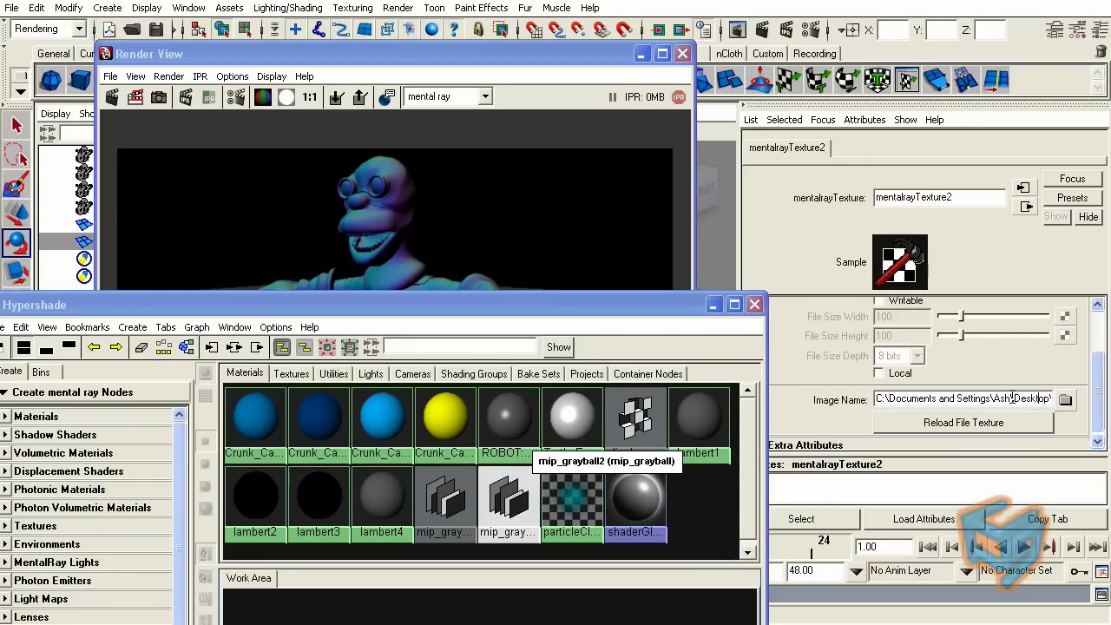
drag(1007, 400, 1101, 399)
click(426, 265)
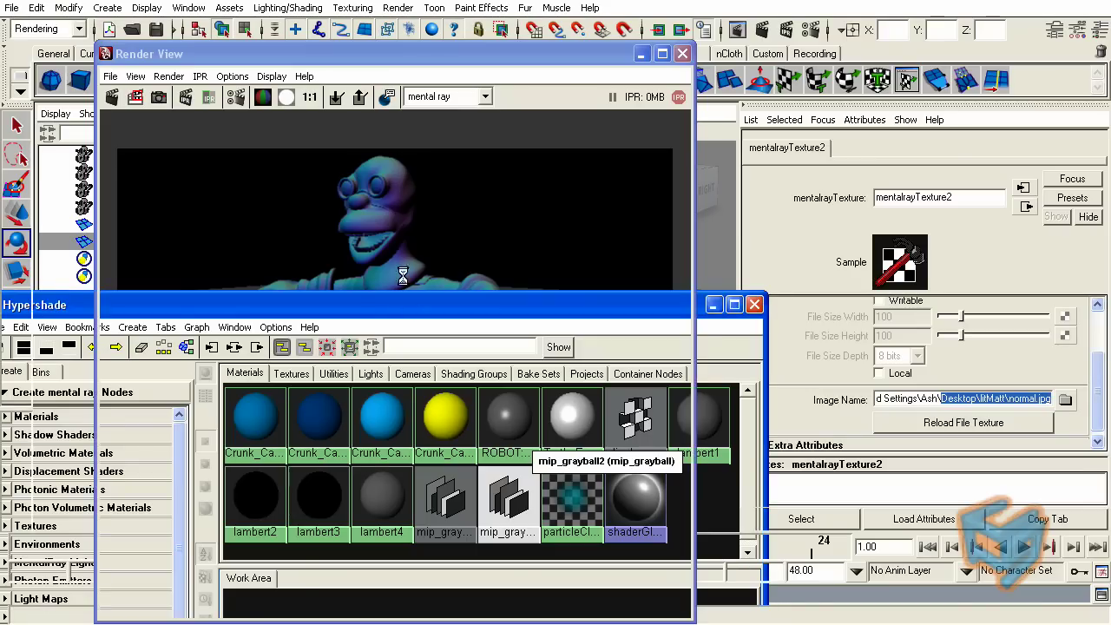
drag(423, 252, 614, 529)
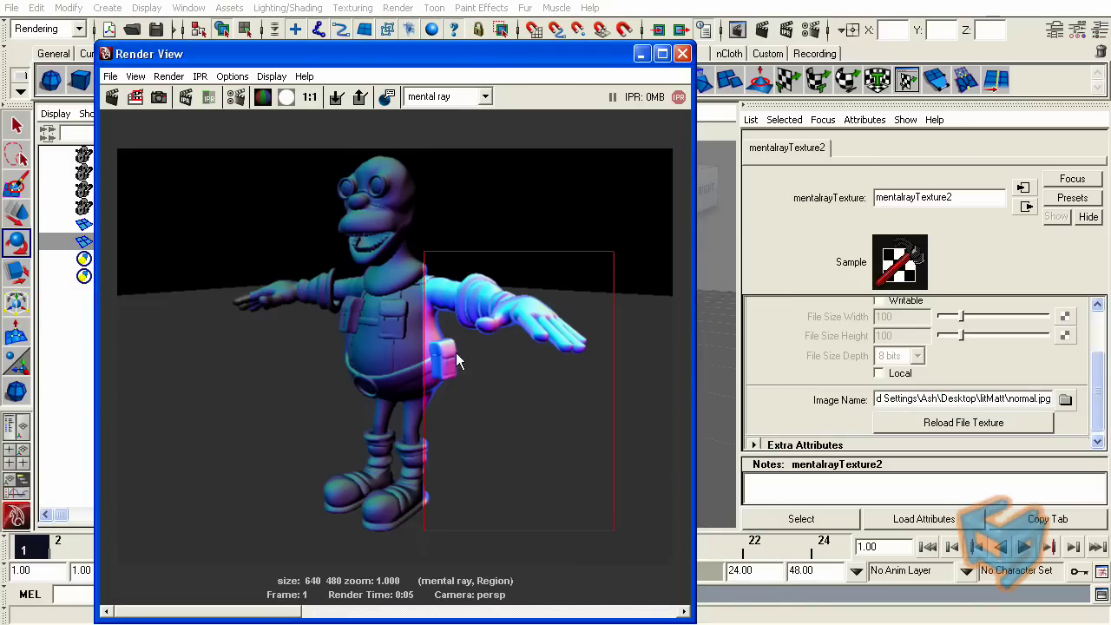
click(508, 390)
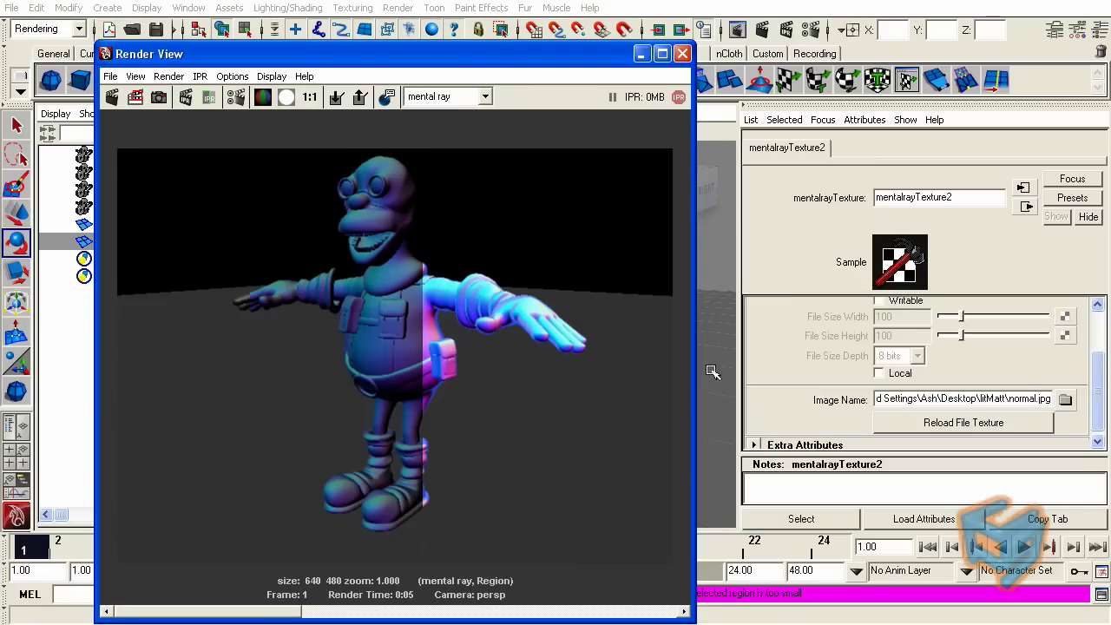
- Load redClay3.jpg from the litMatt folder as mentalrayTexture2's image, browsing with thumbnails, and render a region covering the robot
drag(1052, 398, 941, 398)
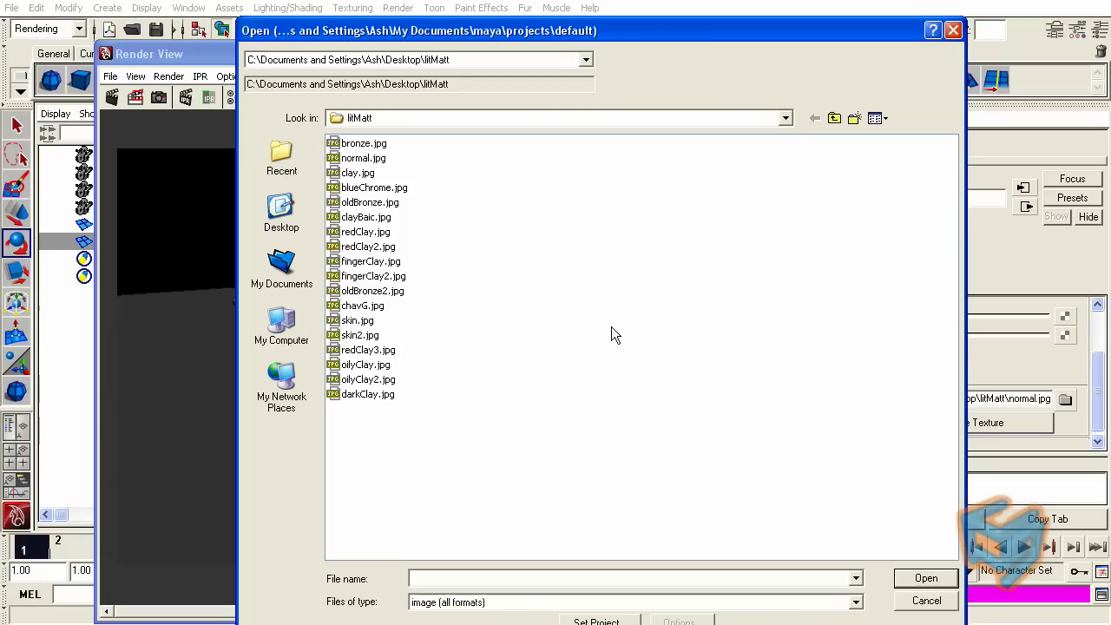
click(879, 119)
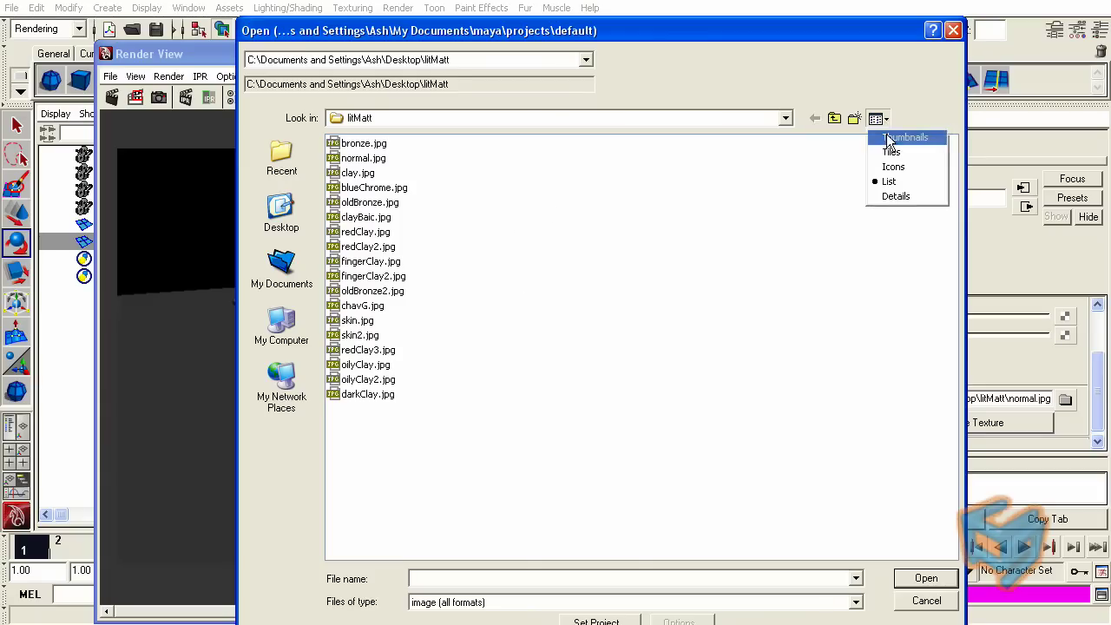
click(903, 137)
double_click(815, 408)
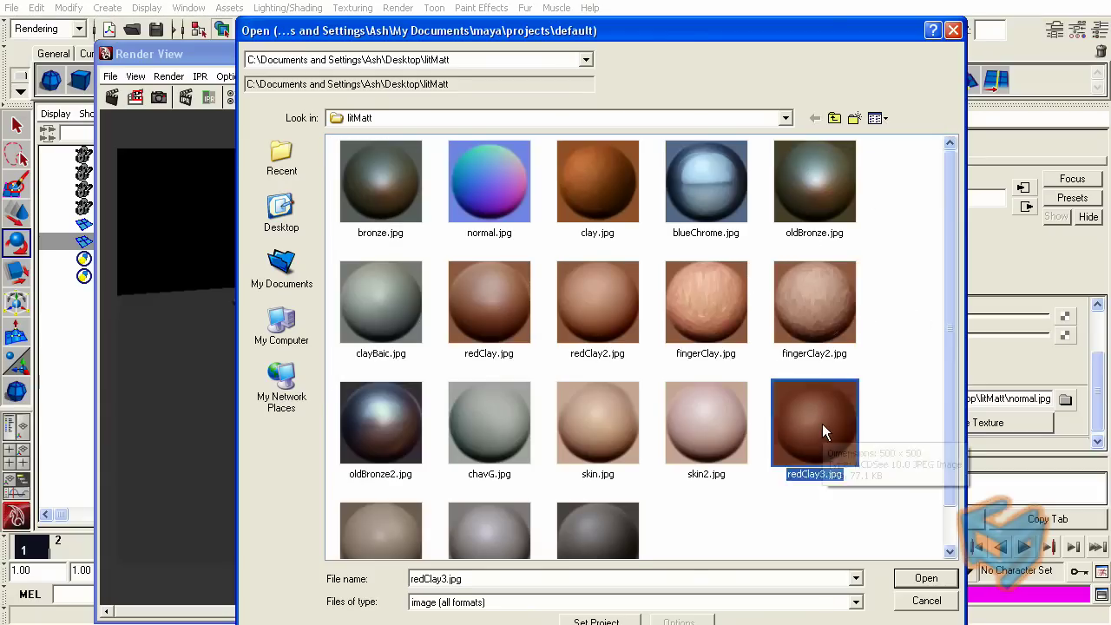
drag(223, 152, 650, 559)
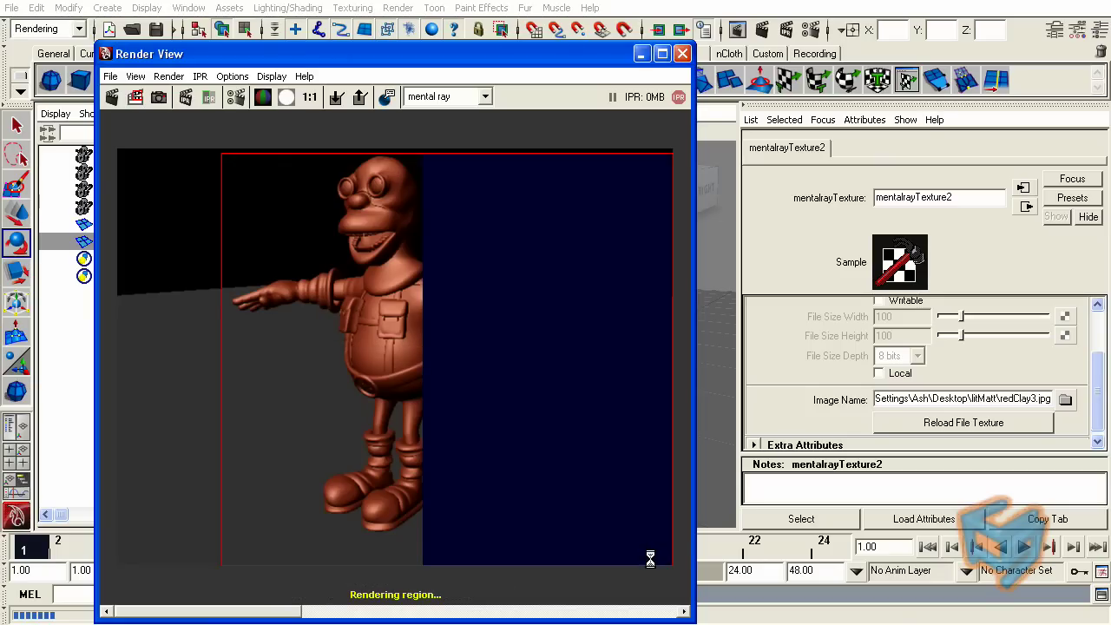
- Create a Physical Sun and Sky with Final Gathering on in the mental ray Indirect Lighting settings and render the robot
click(235, 97)
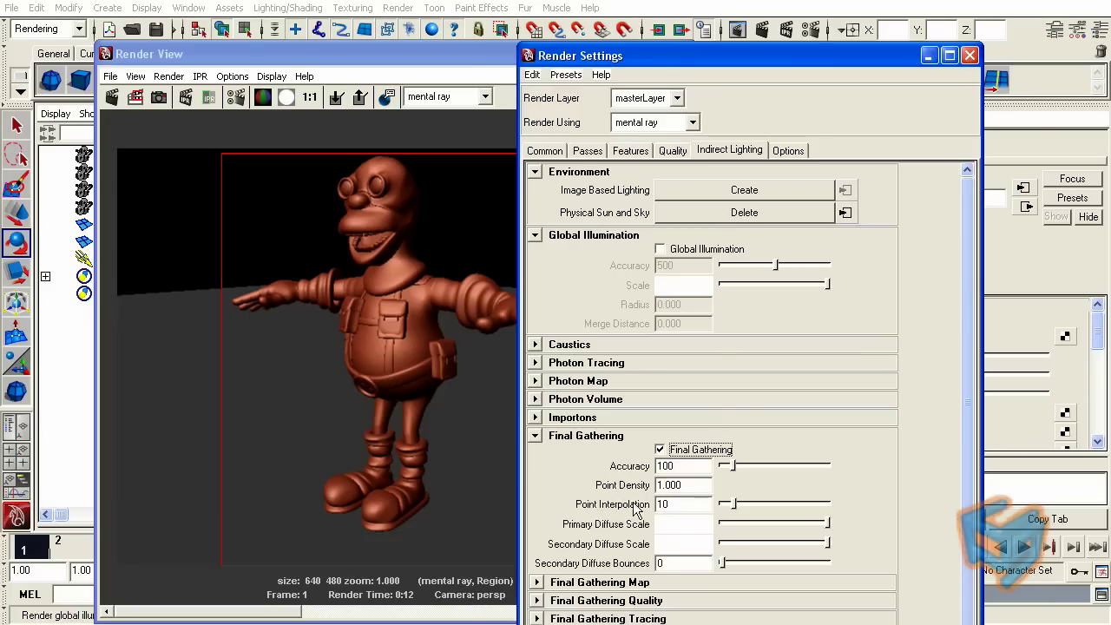
click(969, 54)
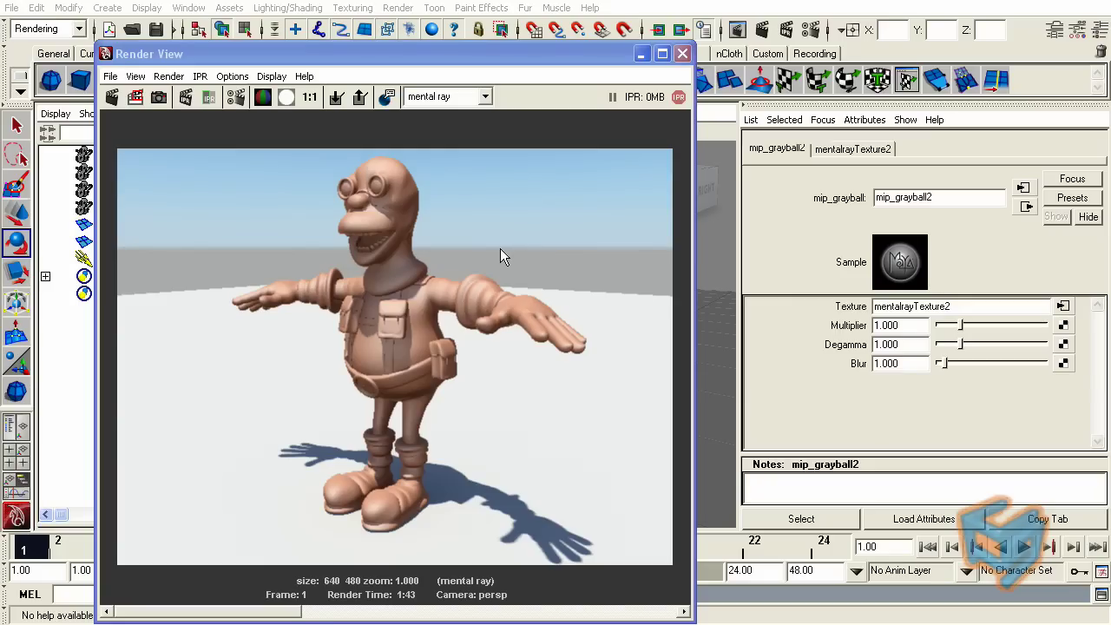
drag(447, 54, 448, 49)
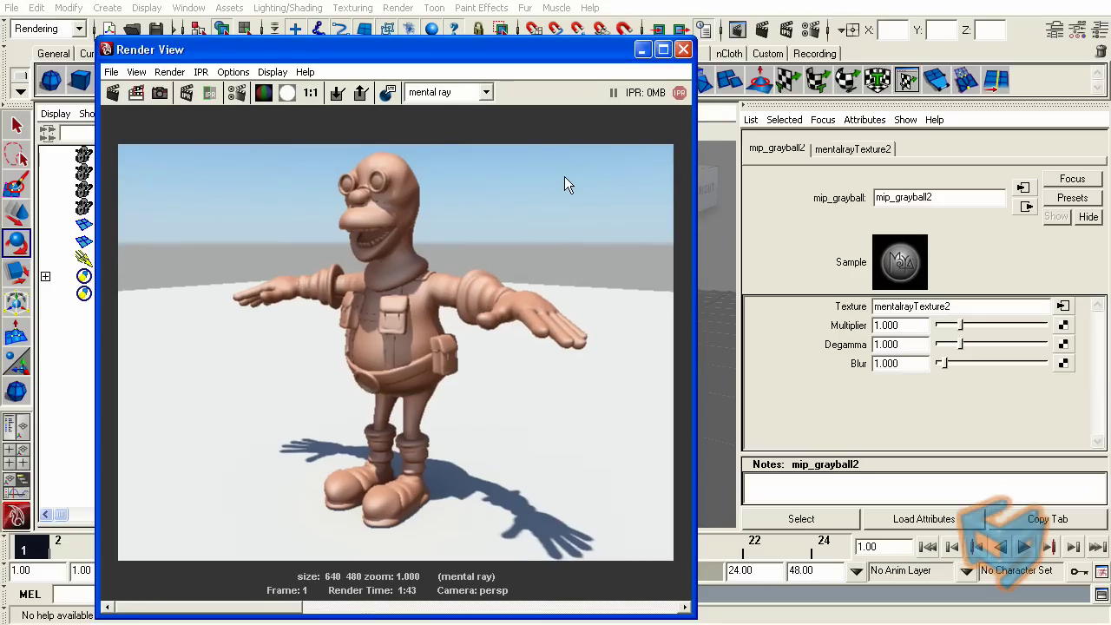
- Set the Degamma of mip_grayball2 to 2.2 and render a region around the robot's head
click(901, 344)
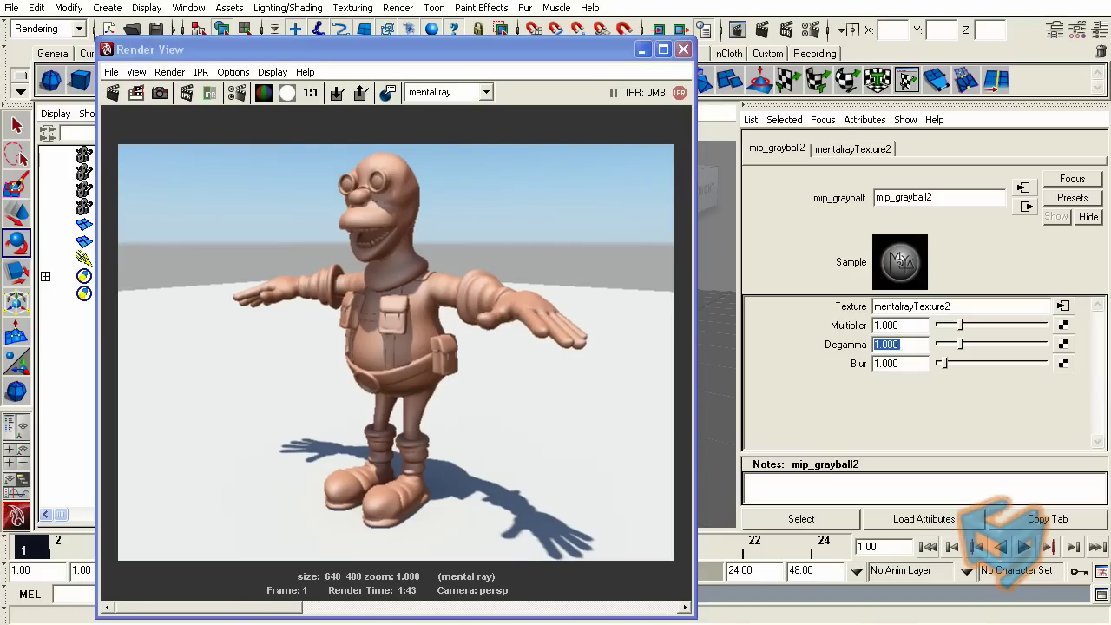
text(2.2)
key(Return)
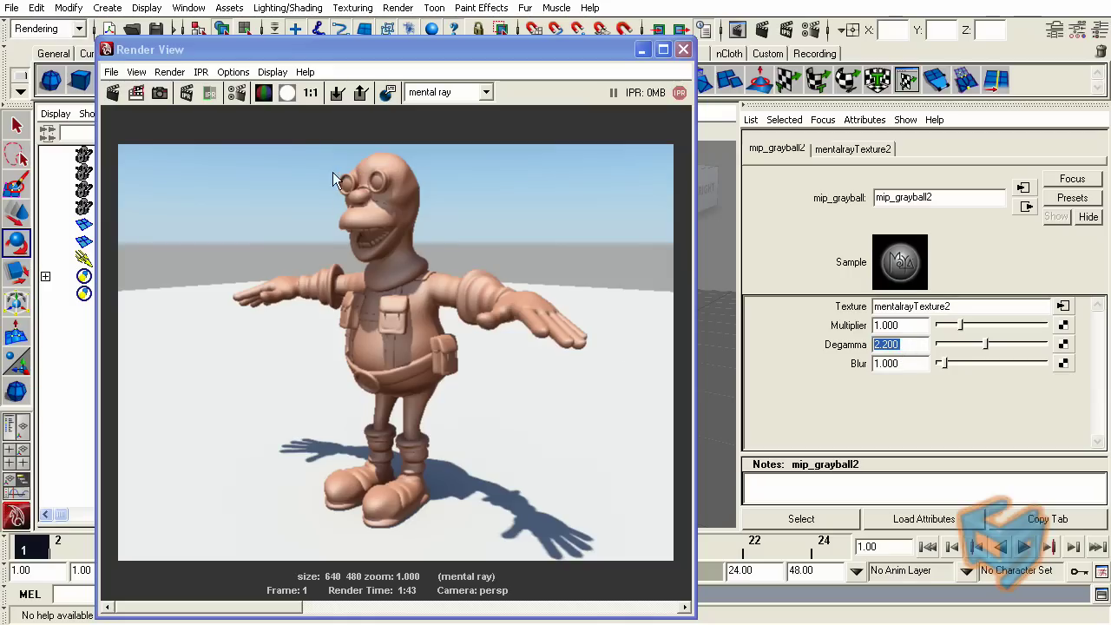
drag(301, 133, 437, 278)
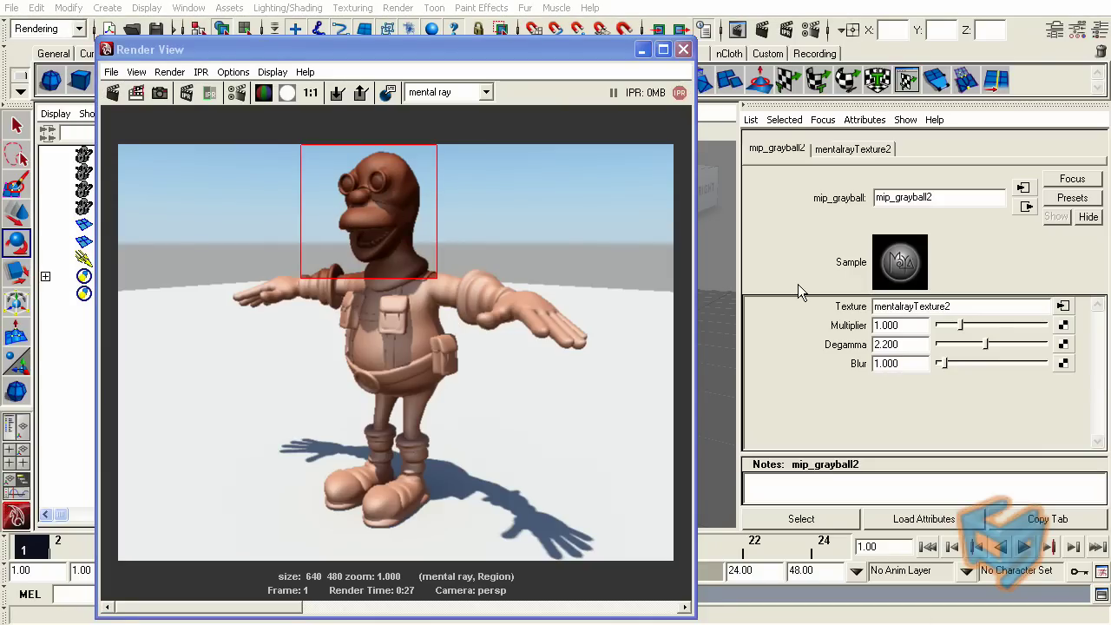
- Set the Multiplier of mip_grayball2 to 2 and render a region over the back half of the robot's head
click(879, 328)
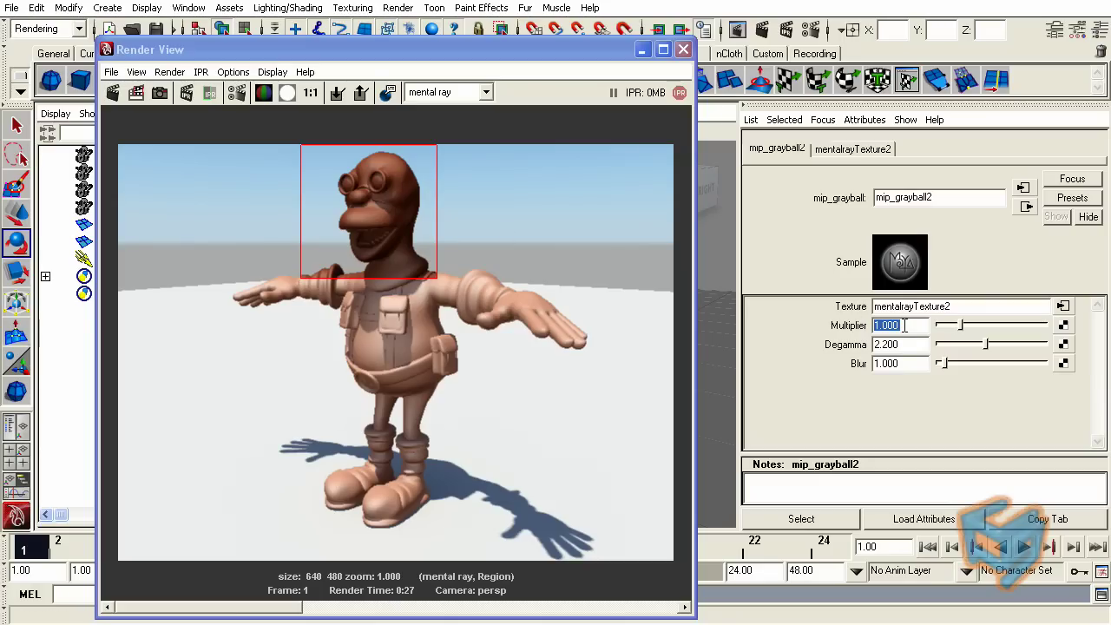
text(2)
key(Return)
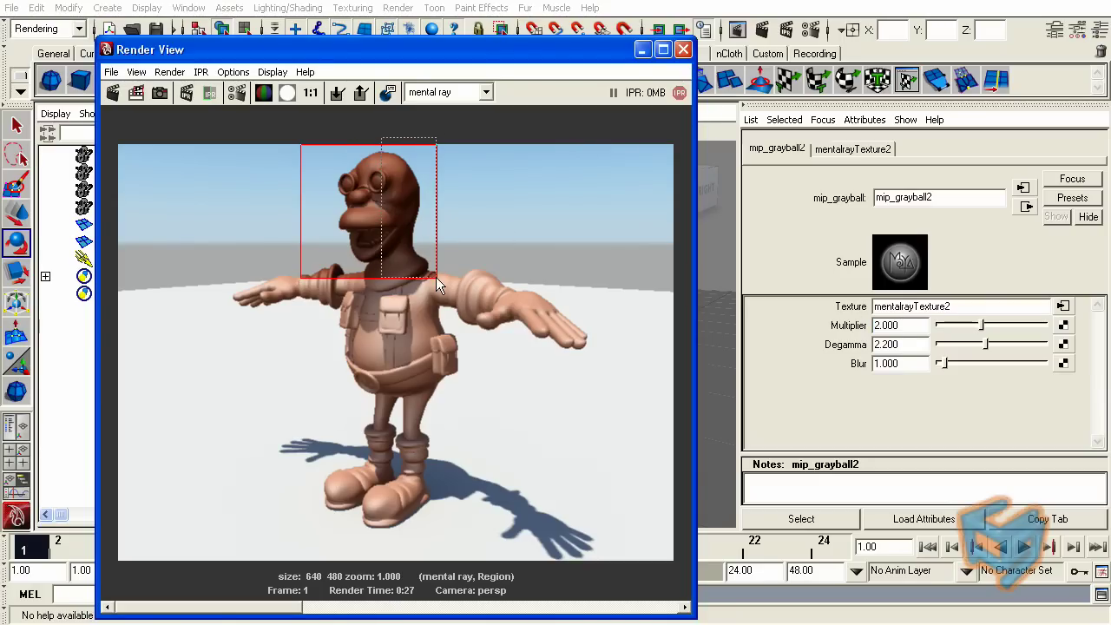
drag(380, 144, 436, 276)
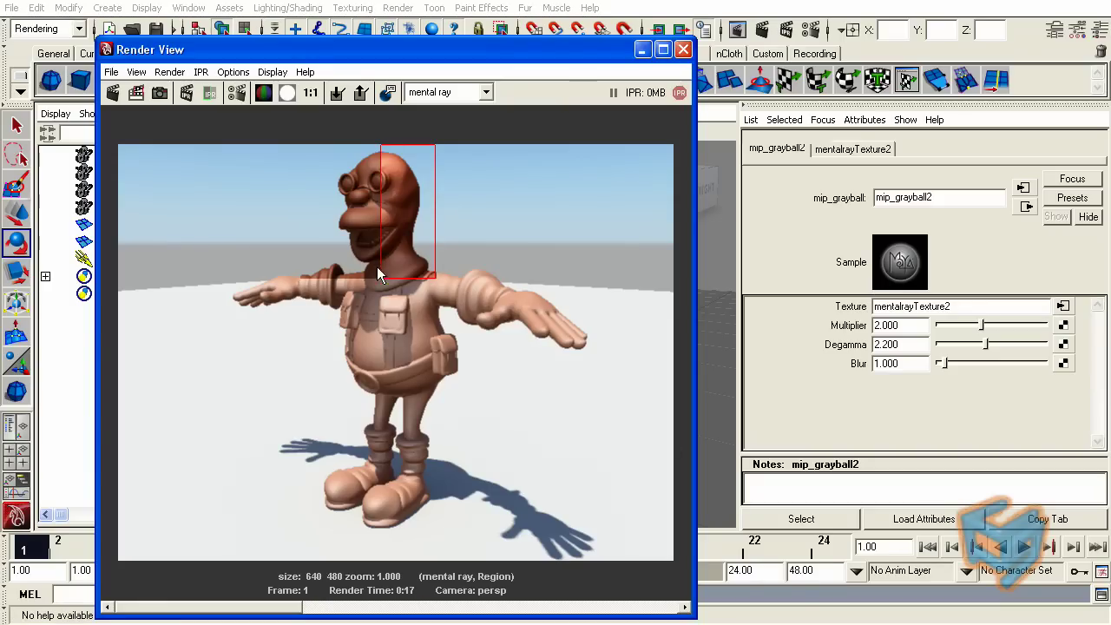
click(404, 203)
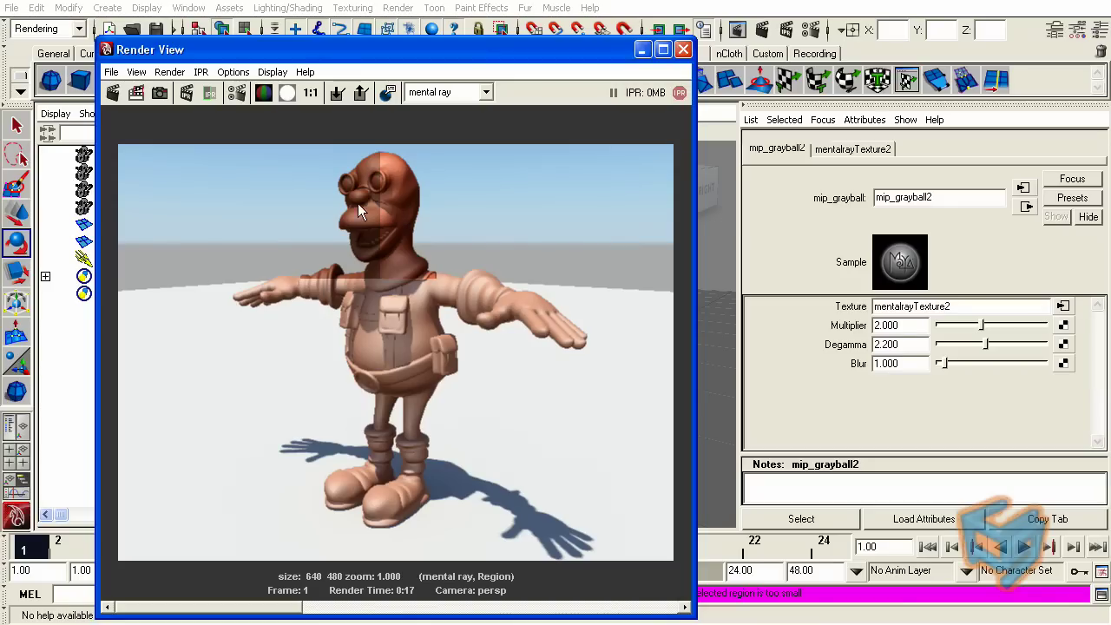
- Set the Multiplier of mip_grayball2 back to 1
click(891, 326)
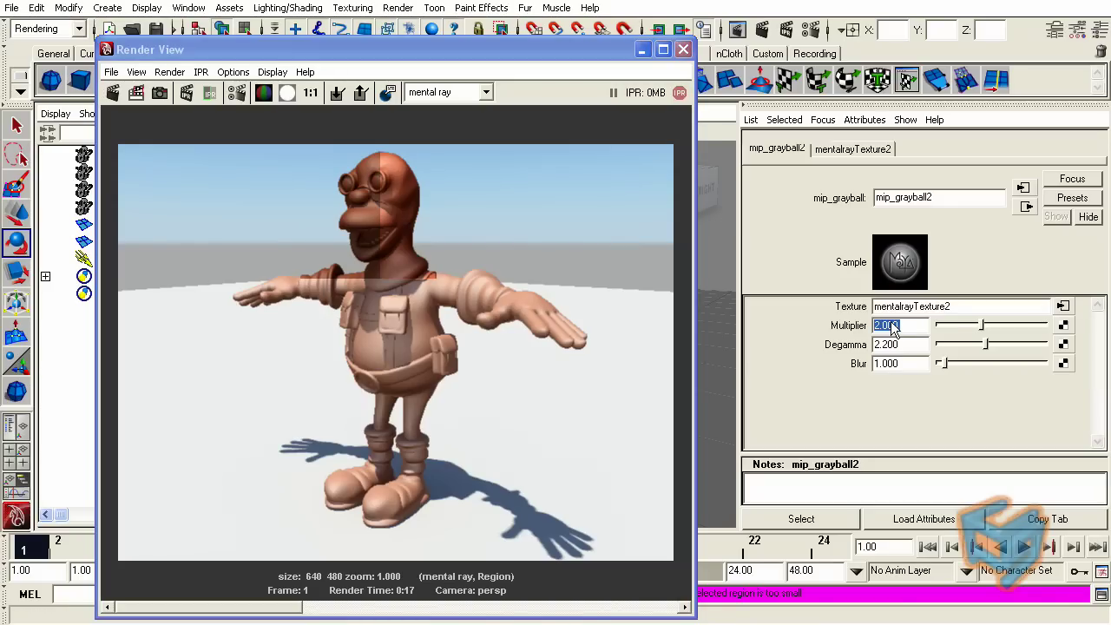
text(1)
key(Return)
- Set the Blur of mip_grayball2 to 10 and render a region over the back half of the robot's head
click(903, 364)
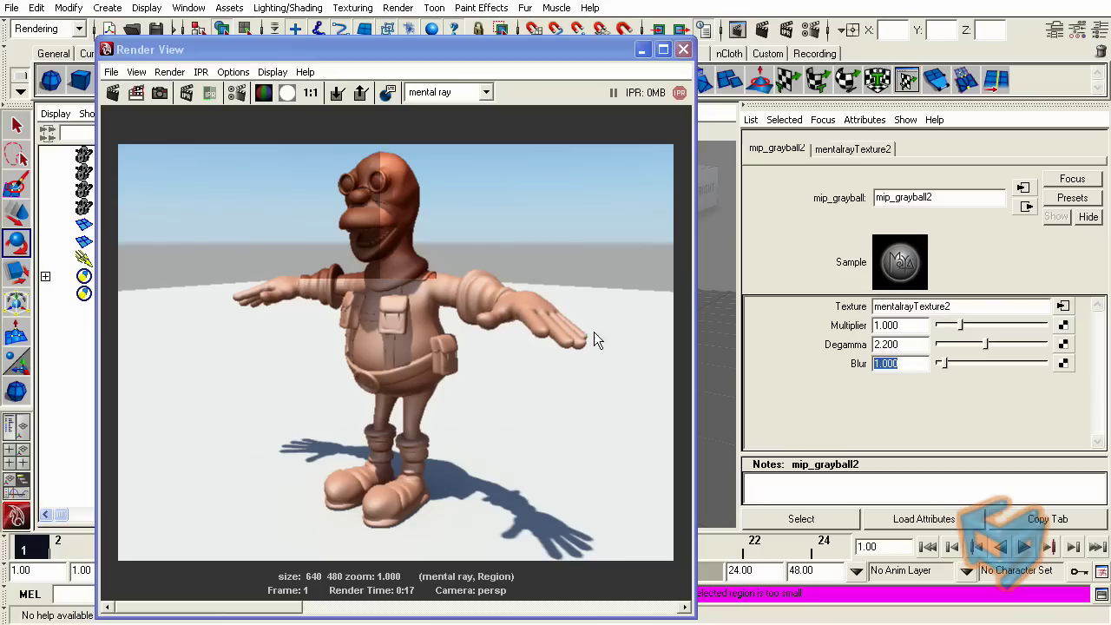
text(10)
key(Return)
drag(378, 138, 437, 277)
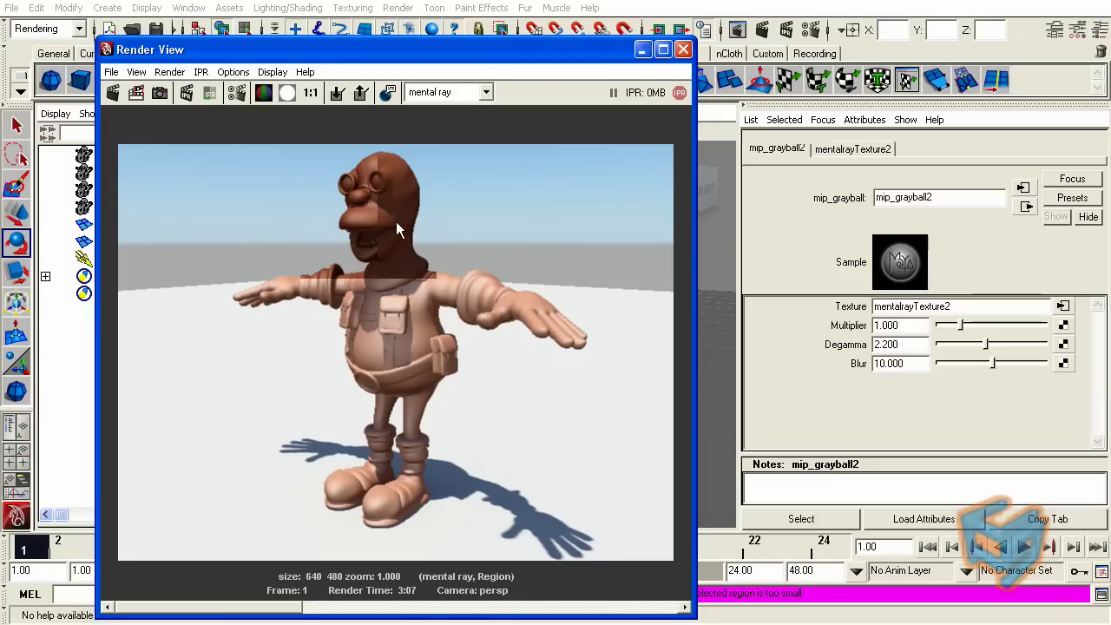
- Restore the Blur of mip_grayball2 to 1
double_click(896, 366)
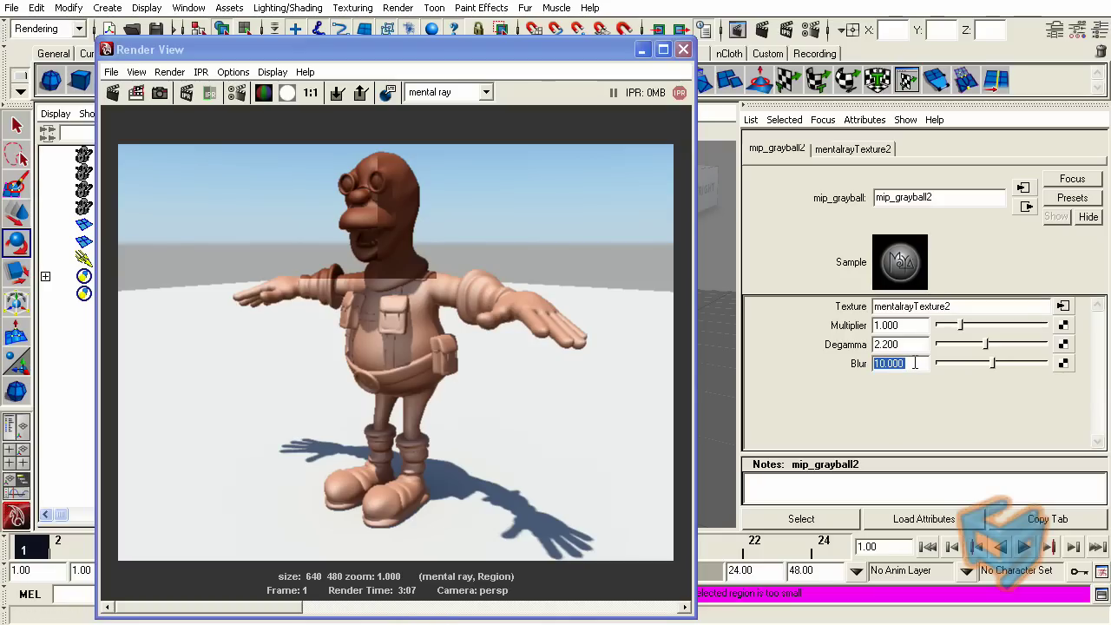
text(1)
key(Return)
- Switch to the browser's Mudbox Lit Sphere Library page on the PixelCG blog and find the download link below the sample images
click(561, 139)
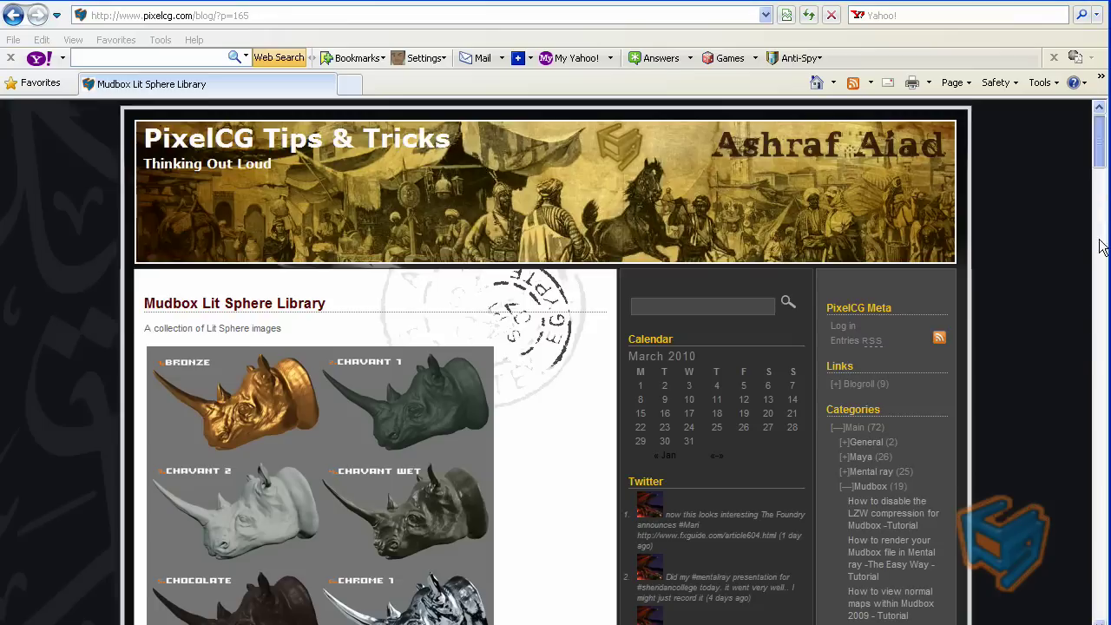
drag(1099, 240, 1083, 533)
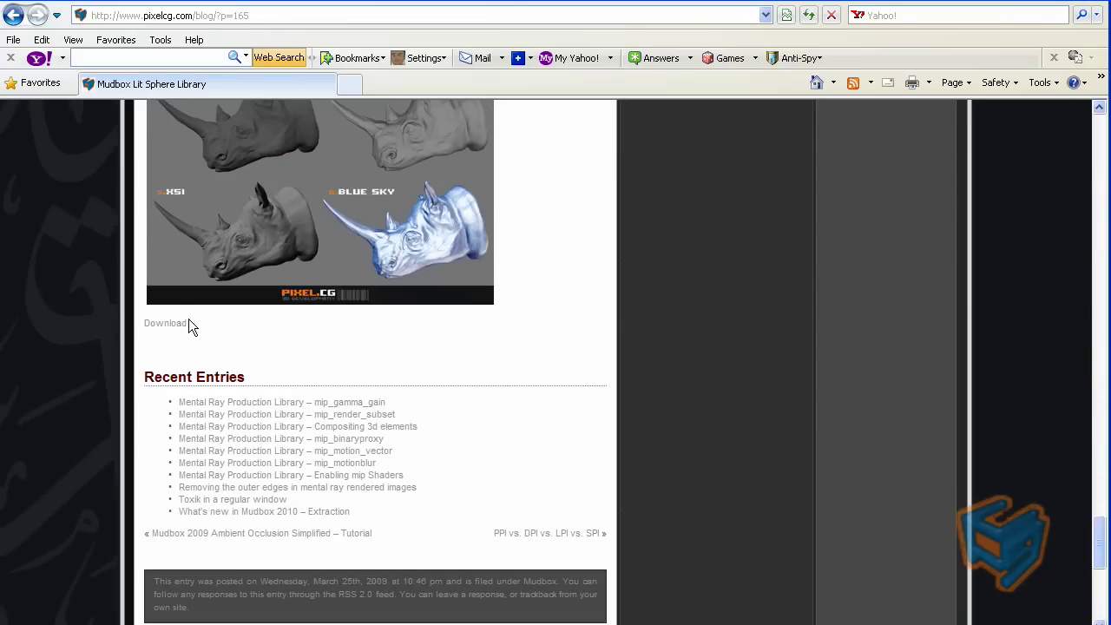